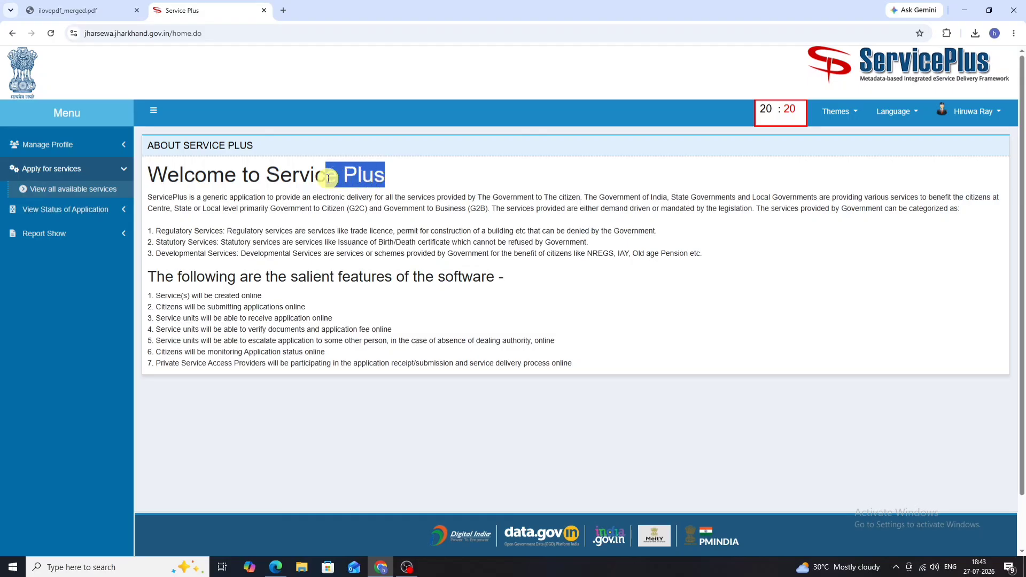
Step: Highlight the word 'Welcome' in the ServicePlus heading, then open a new Chrome tab
click(150, 185)
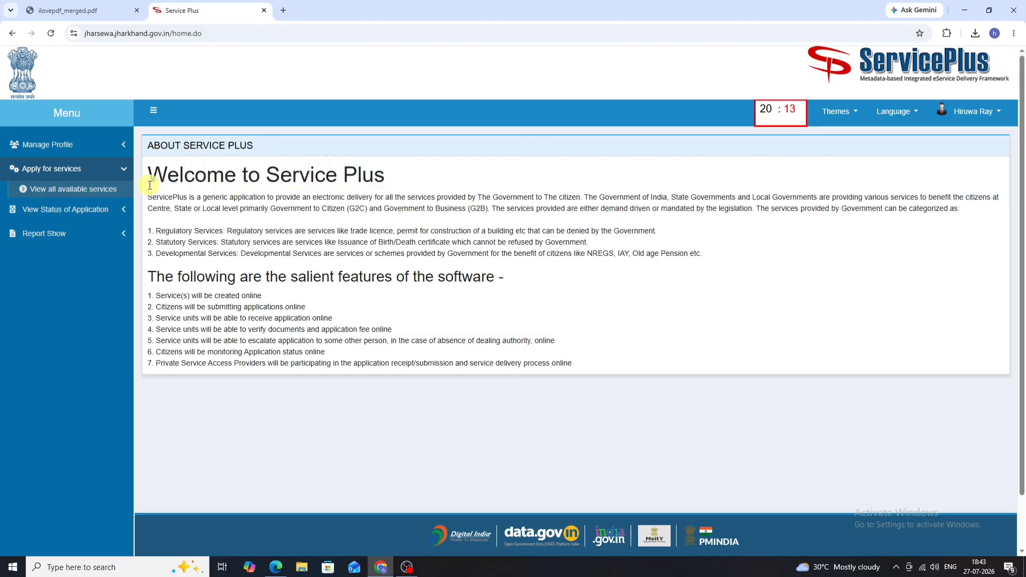
drag(147, 180, 338, 176)
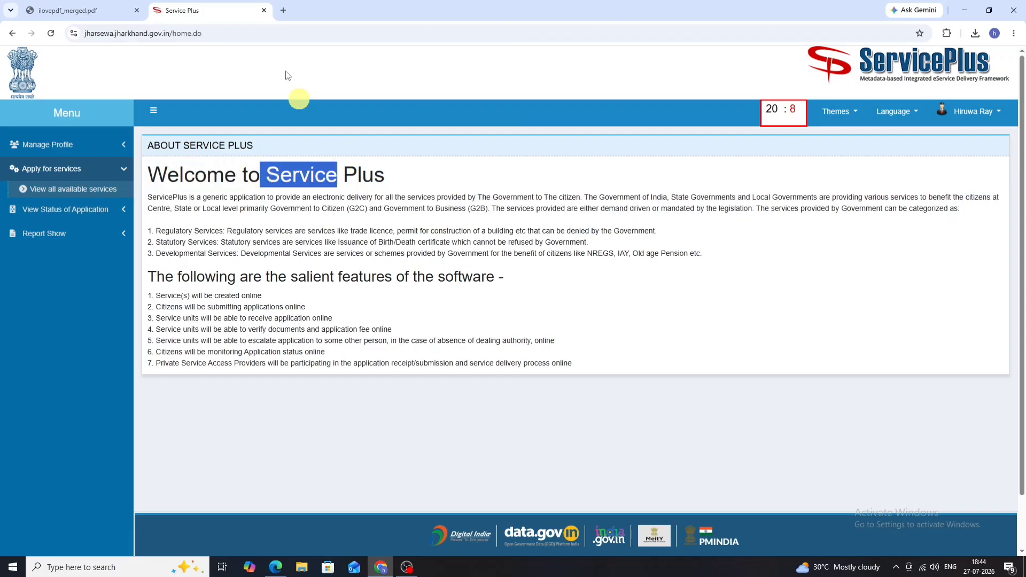
click(283, 11)
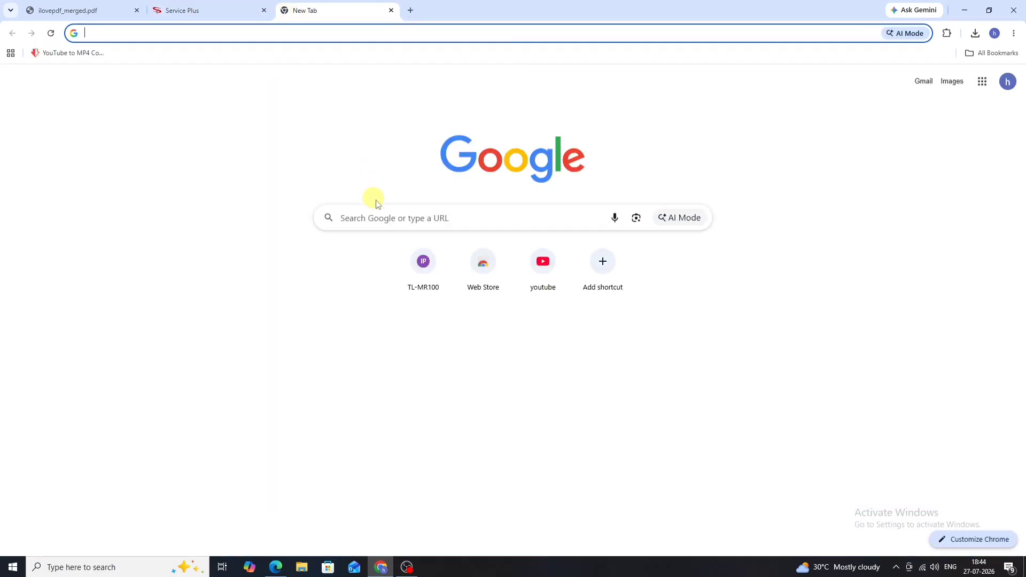
Step: Search Google for 'jharsewa' and open the JharSewa portal result
click(393, 216)
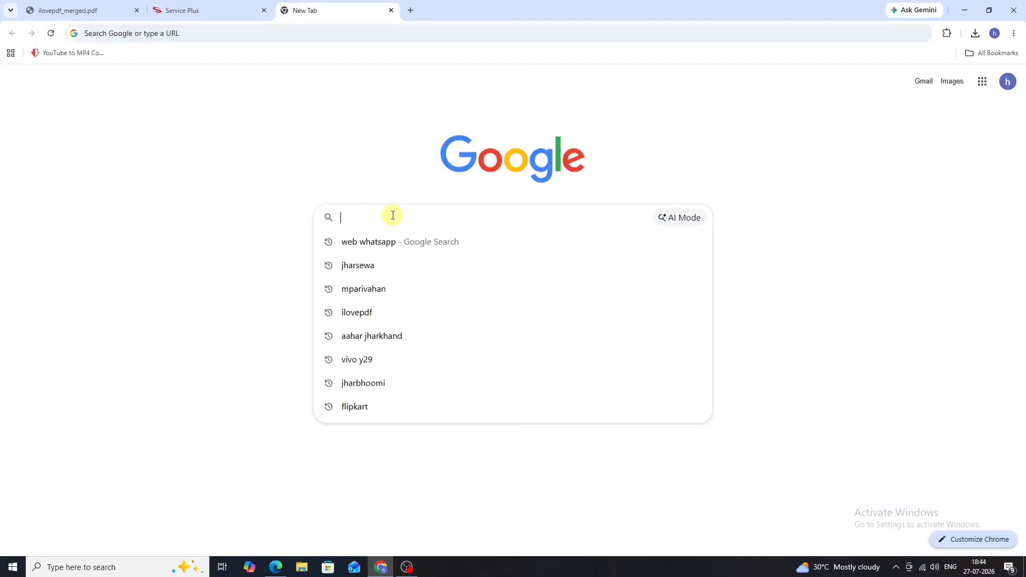
click(385, 275)
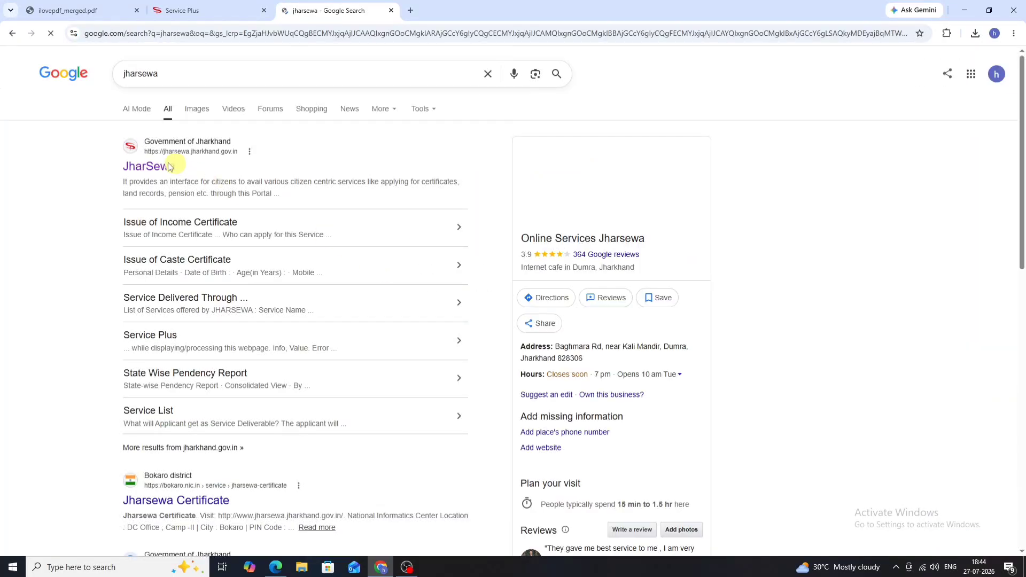
click(160, 167)
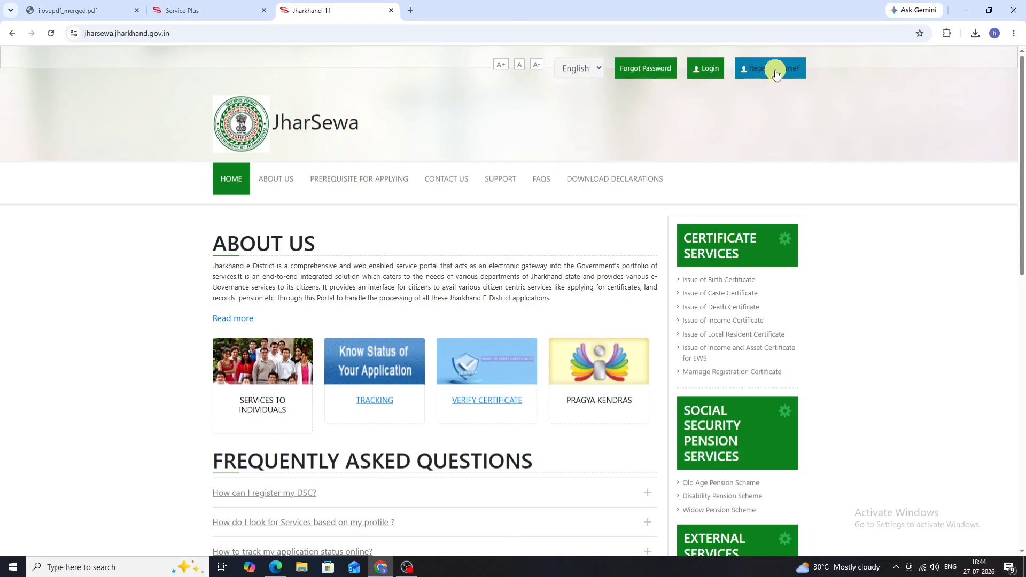
click(775, 70)
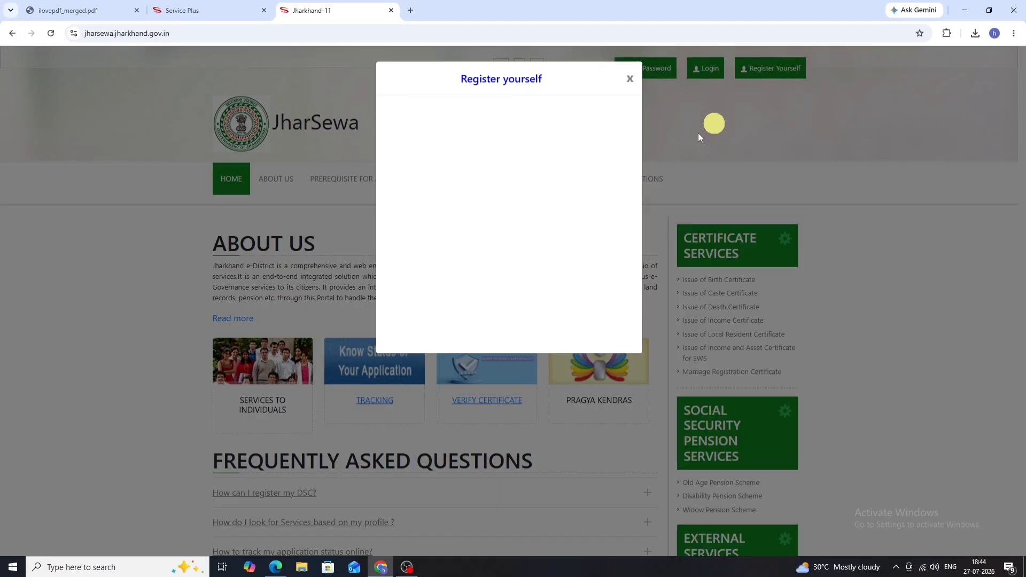
scroll(564, 143, down, 3)
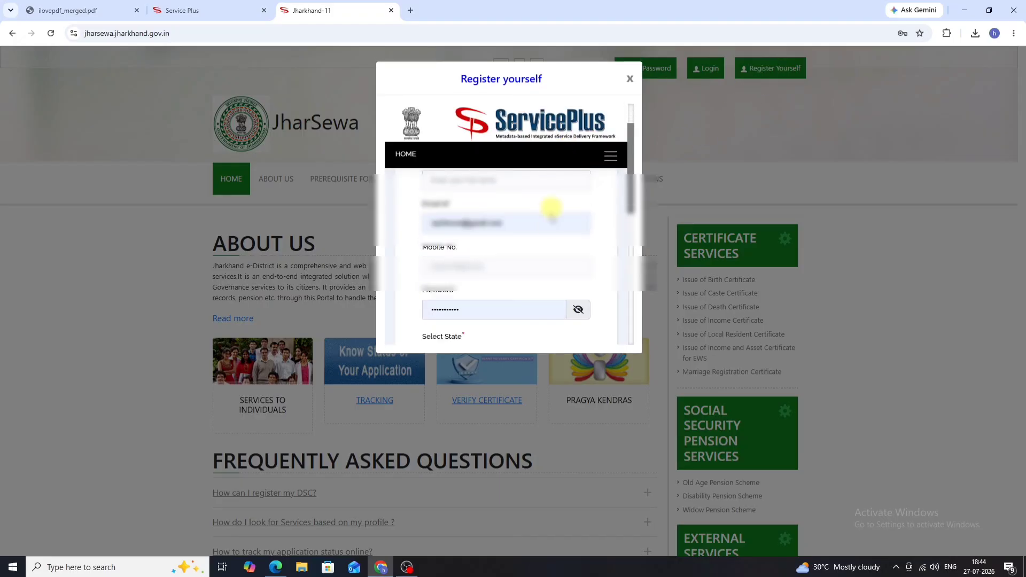
scroll(549, 230, up, 3)
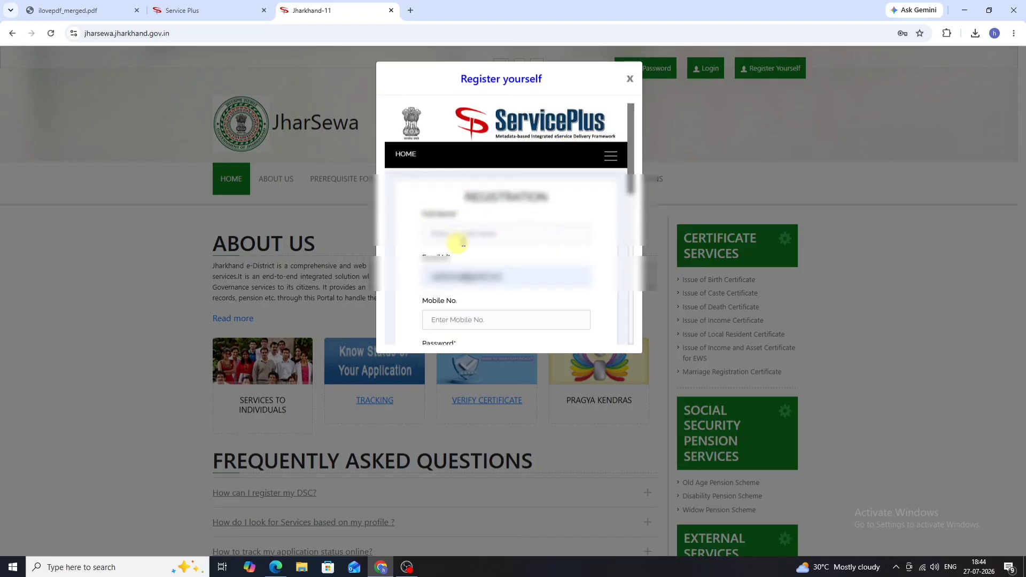
scroll(419, 222, down, 1)
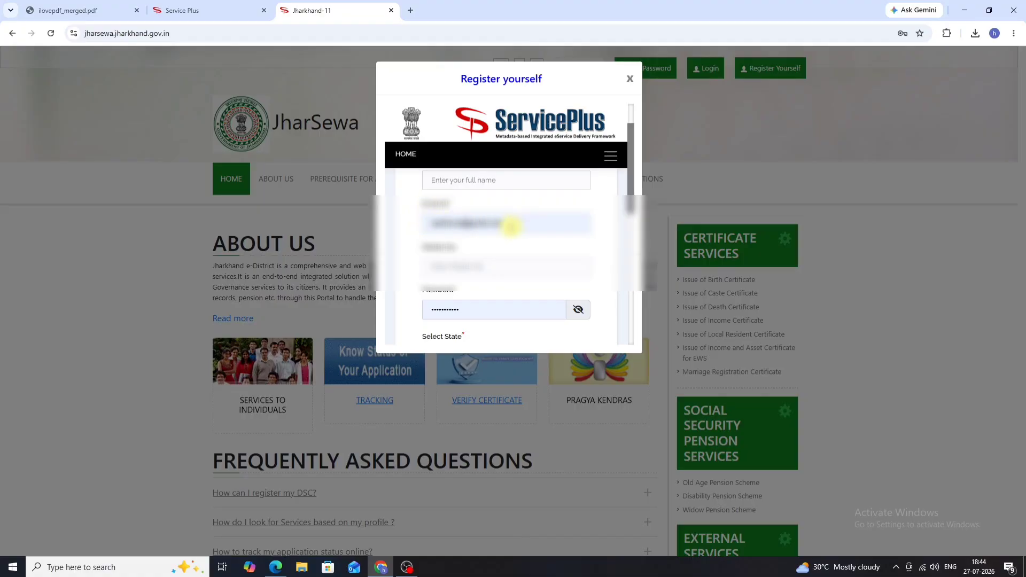
scroll(465, 224, down, 1)
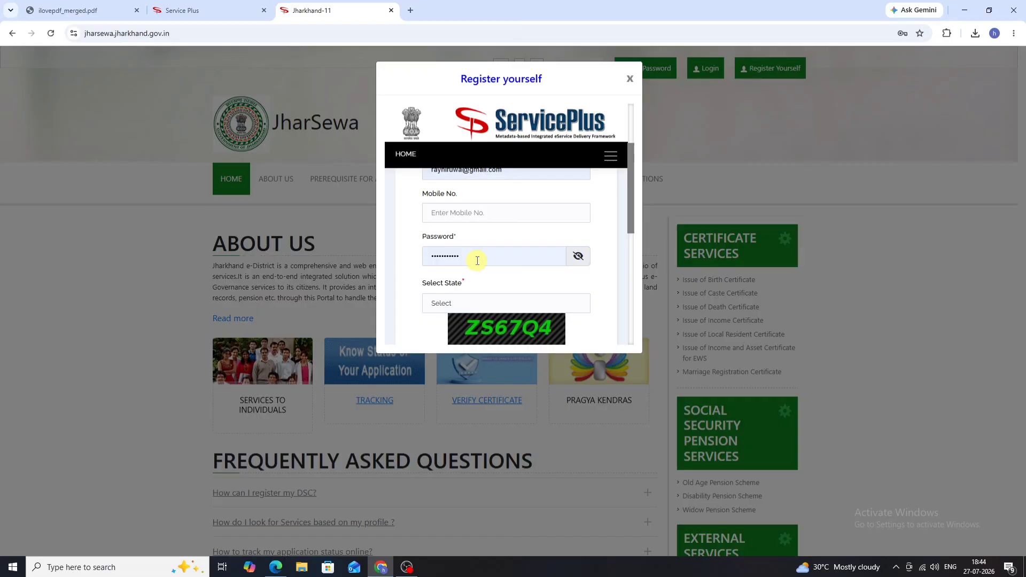
scroll(477, 260, down, 1)
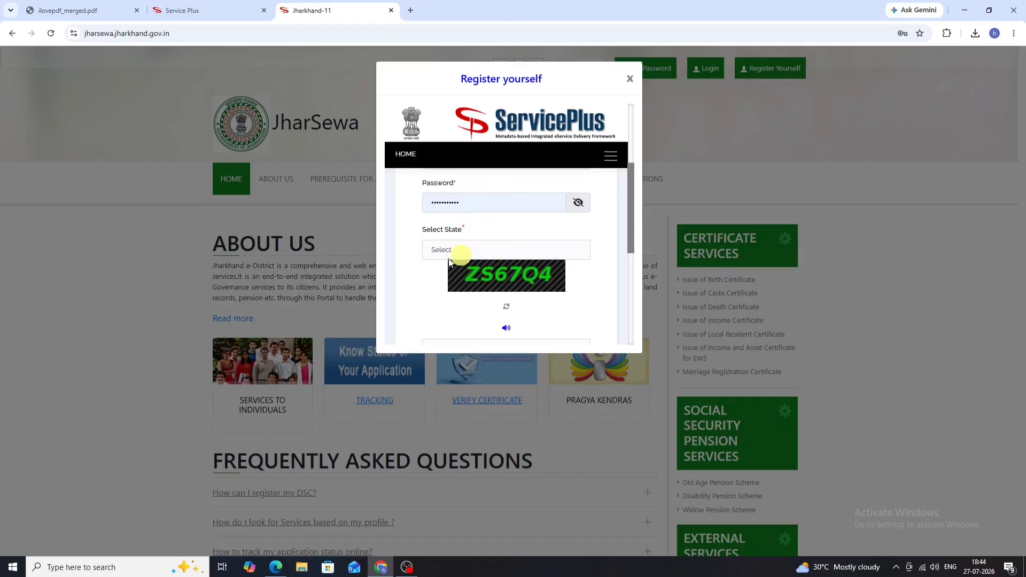
click(486, 252)
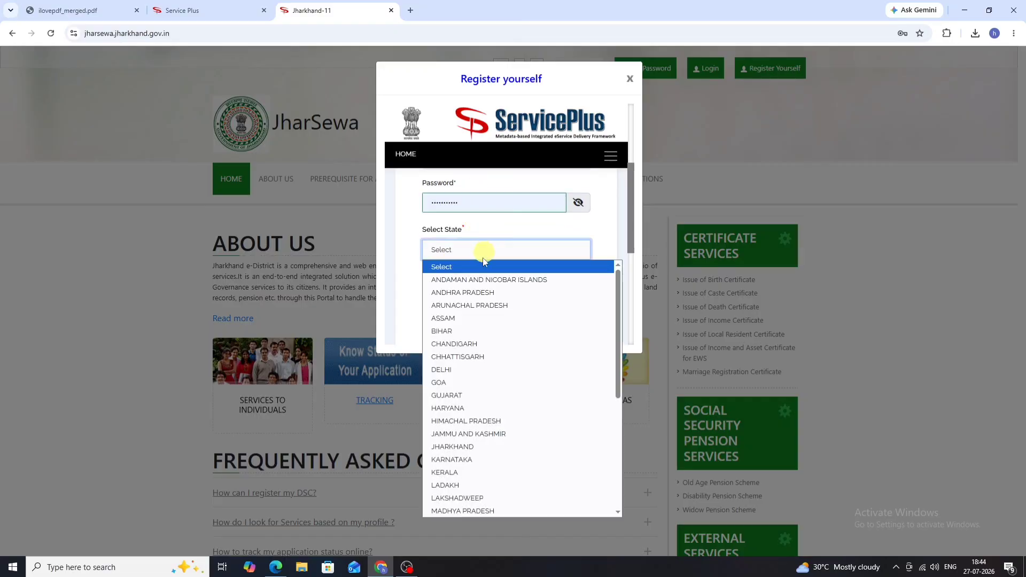
scroll(479, 344, down, 2)
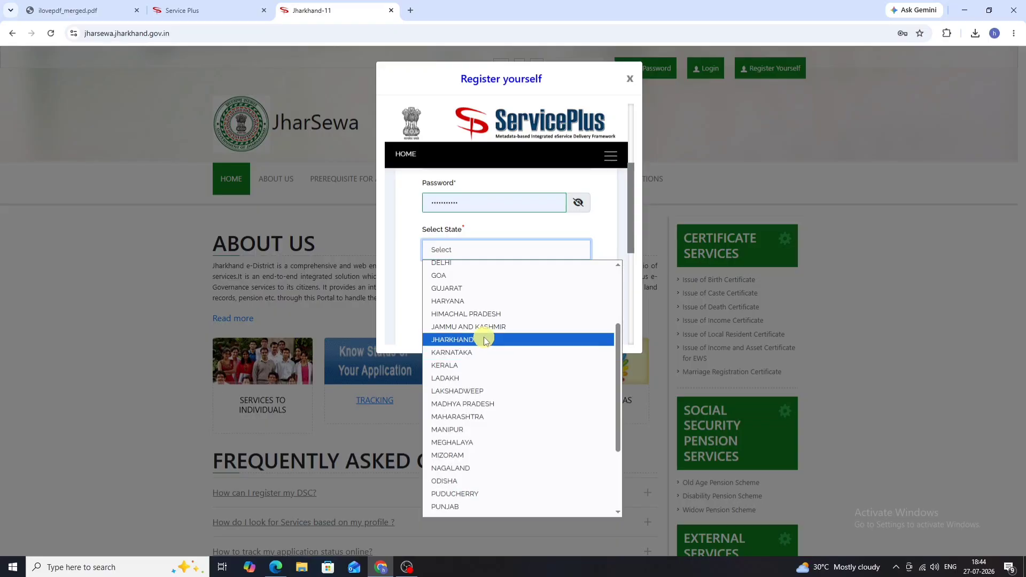
click(483, 339)
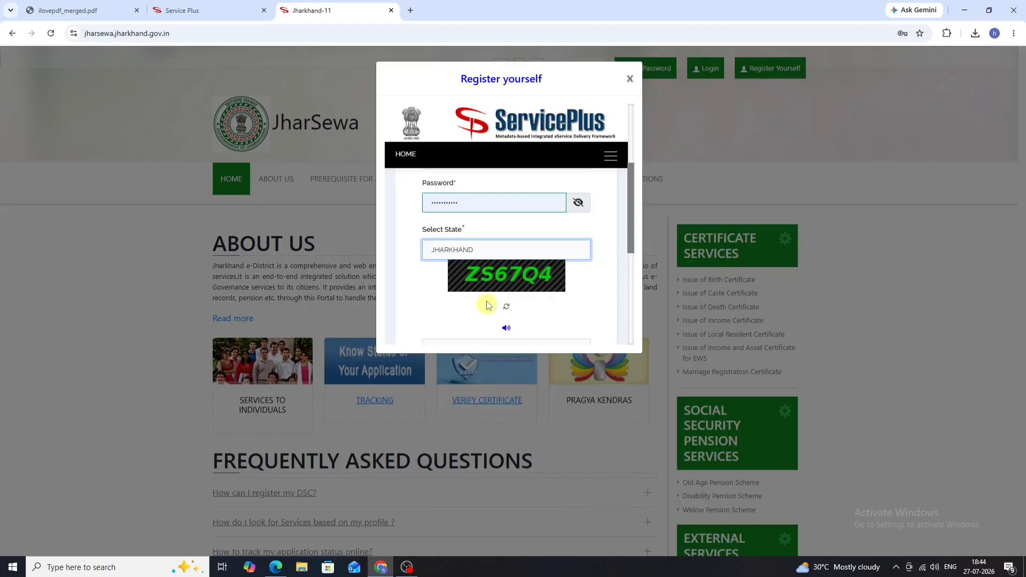
scroll(483, 310, down, 2)
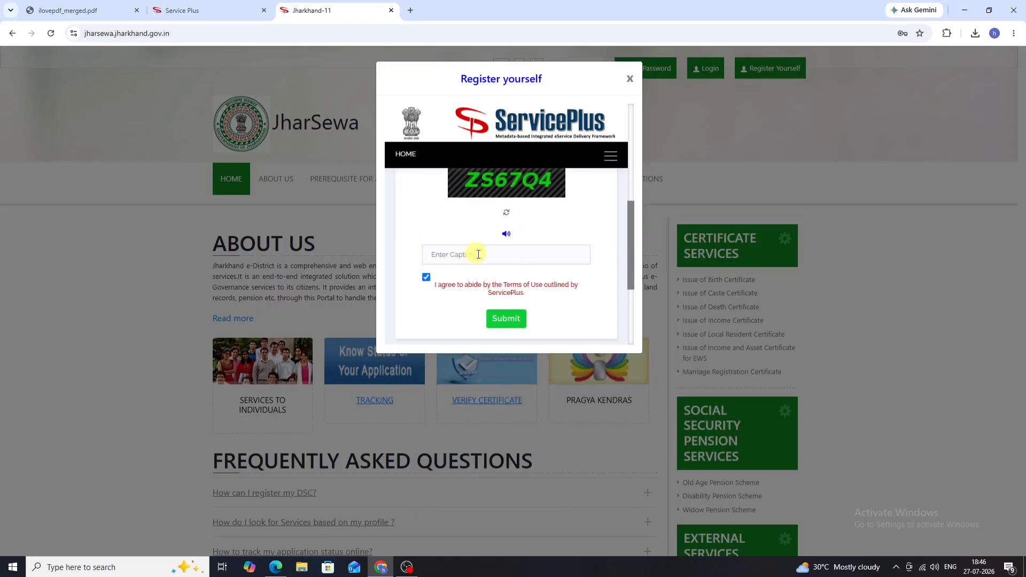
click(469, 255)
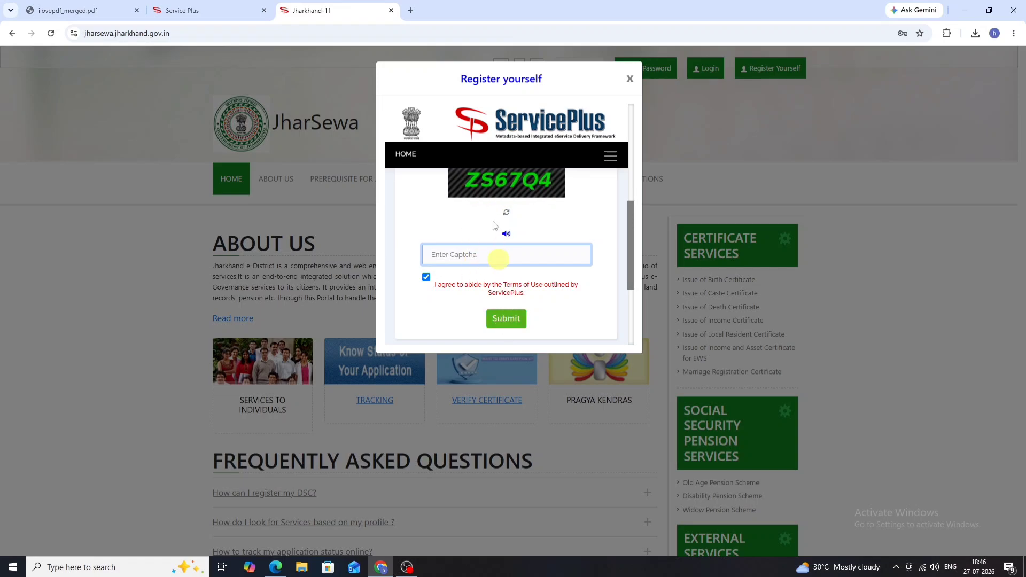
scroll(483, 202, up, 3)
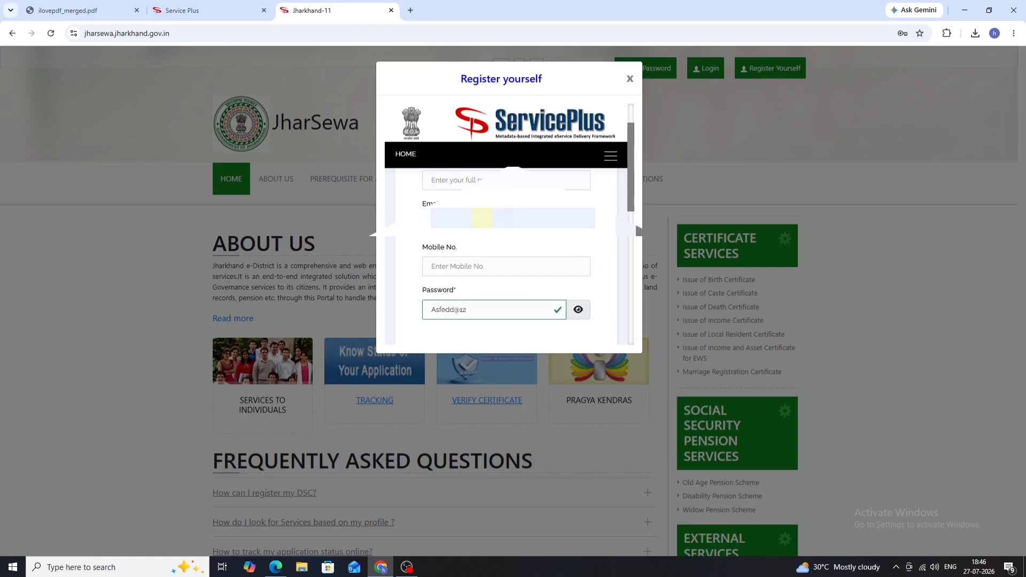
scroll(492, 234, down, 5)
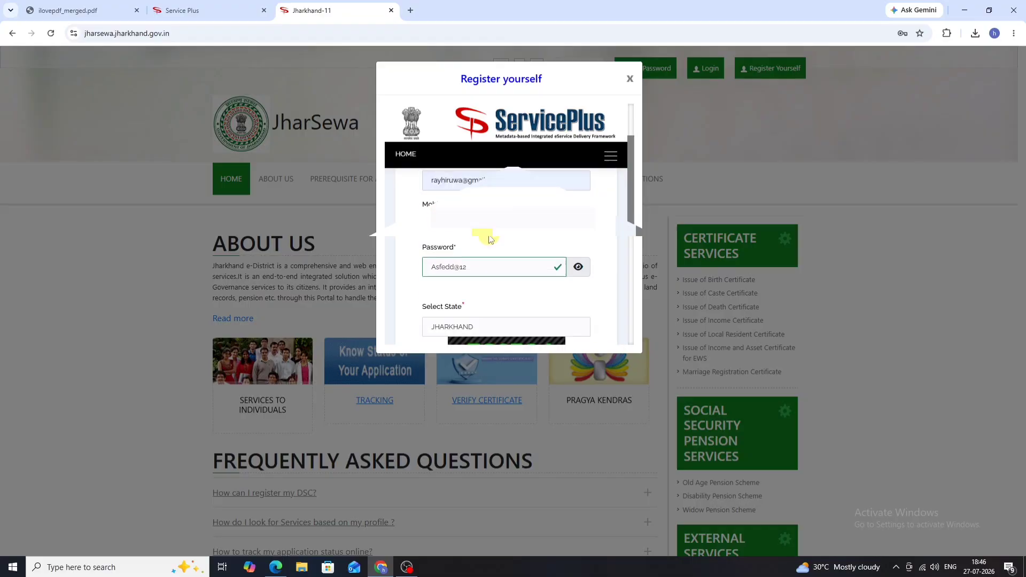
scroll(530, 224, up, 5)
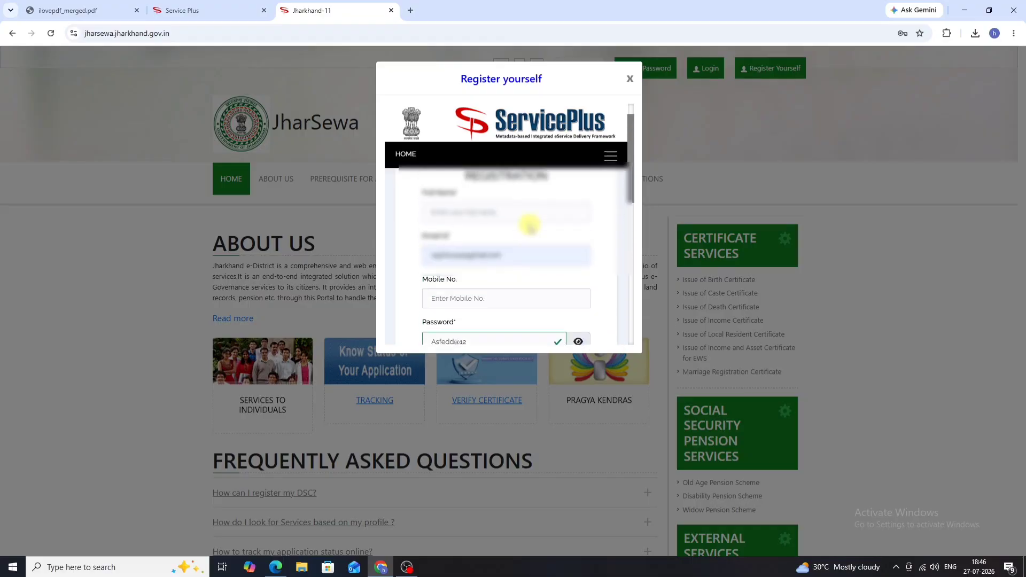
click(629, 79)
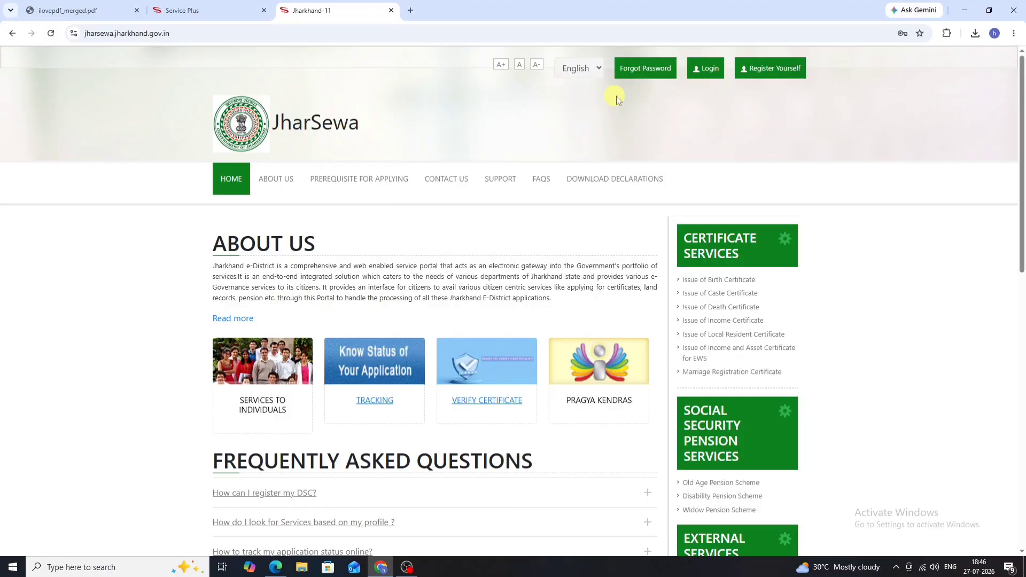
Step: Go to the ServicePlus login page and fill in the saved login ID and password
click(711, 79)
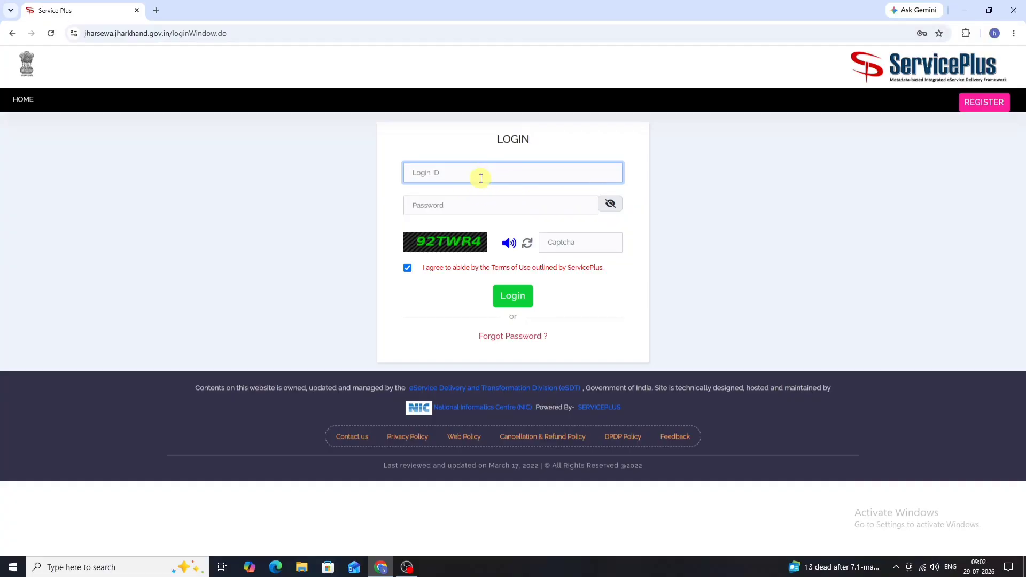
click(487, 175)
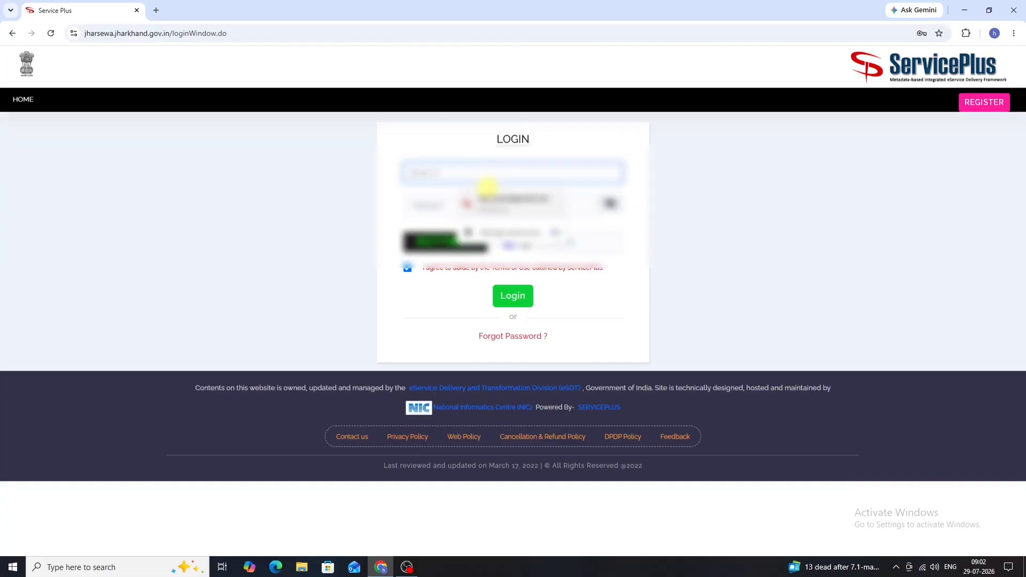
click(501, 203)
click(476, 208)
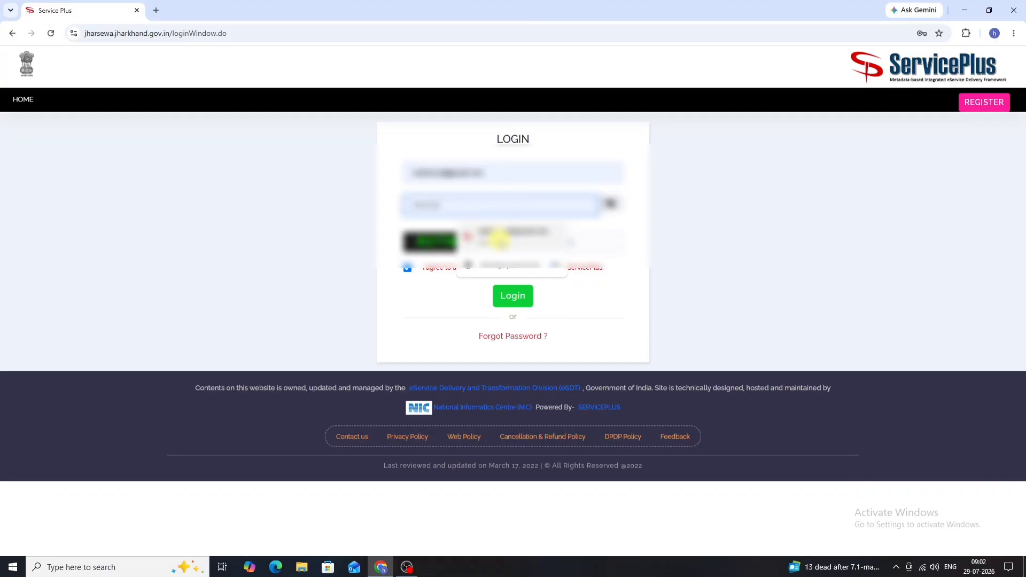
click(498, 239)
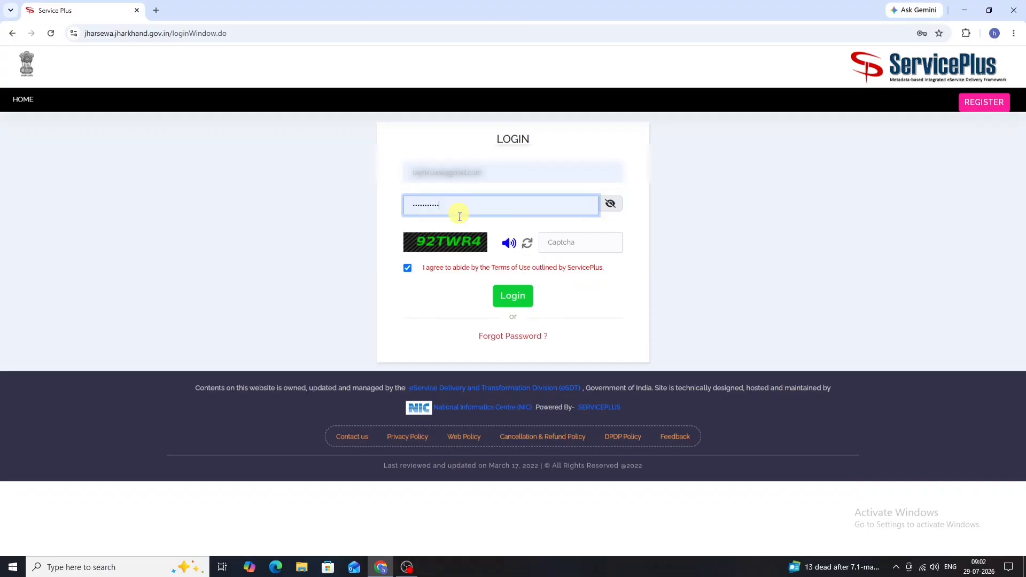
Step: Enter the captcha code and log in to the account
click(578, 245)
text(92TWR4)
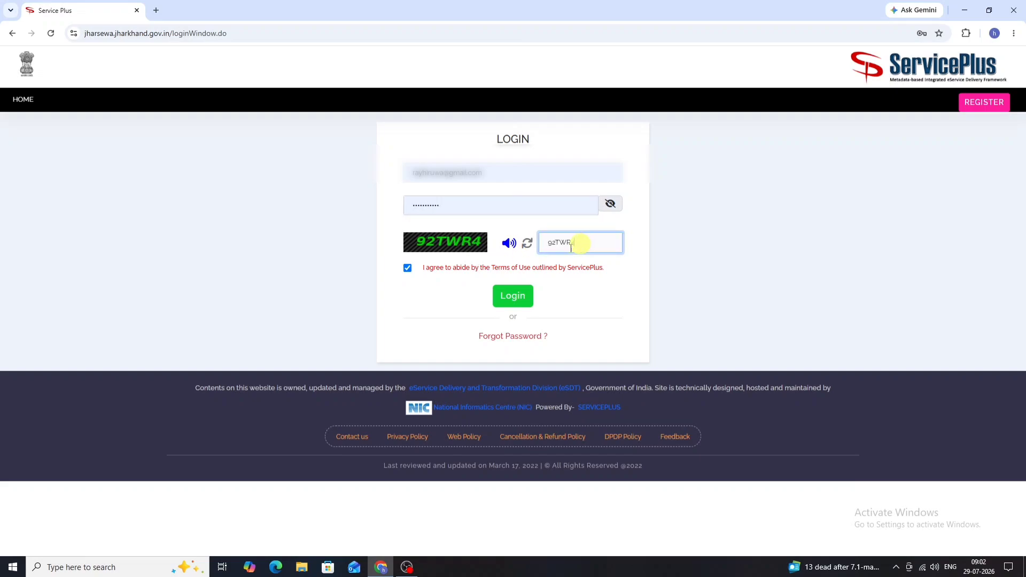
click(522, 297)
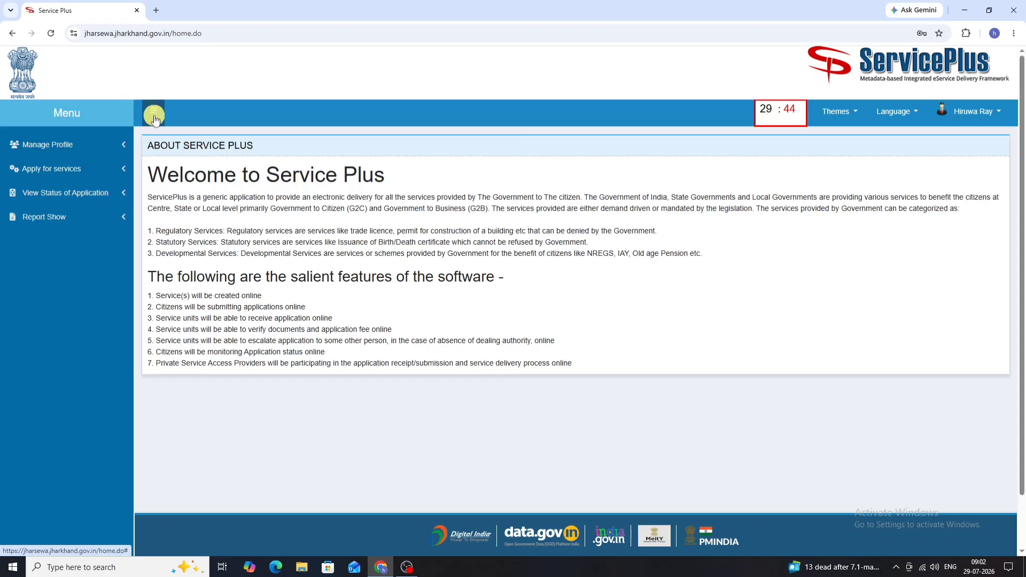
Step: List all available services from the Apply for Services menu
click(82, 174)
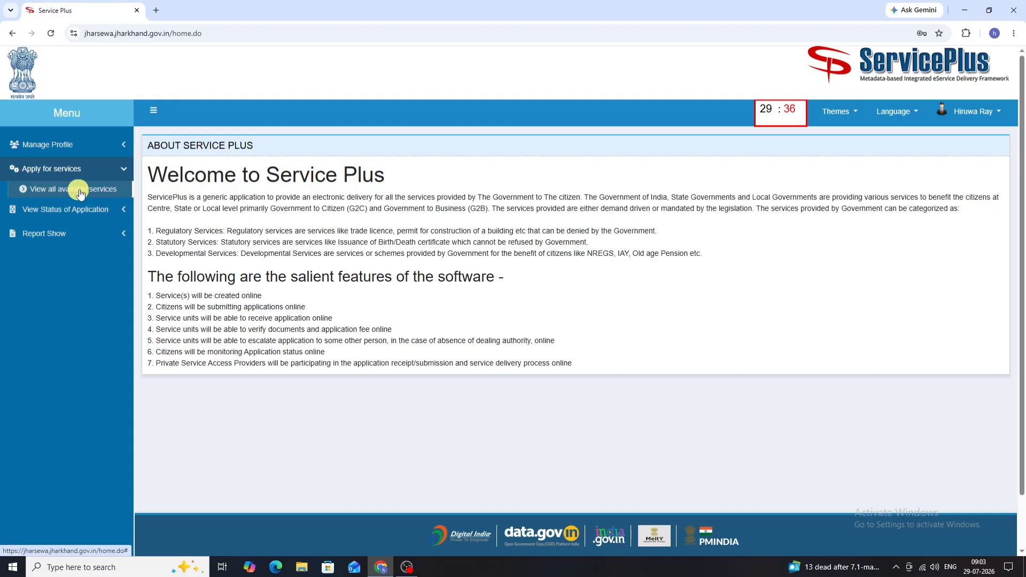
click(80, 190)
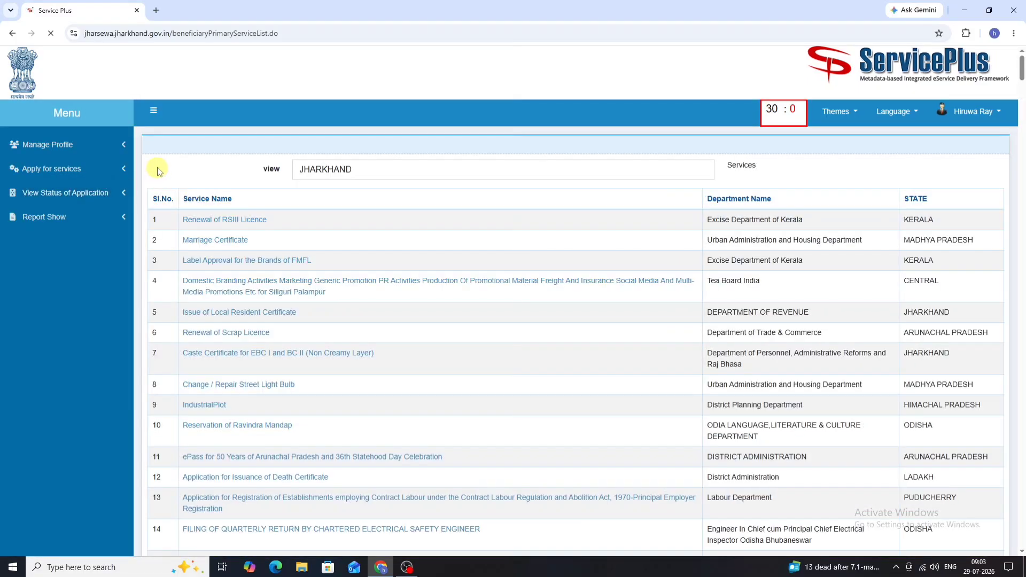
scroll(237, 222, down, 3)
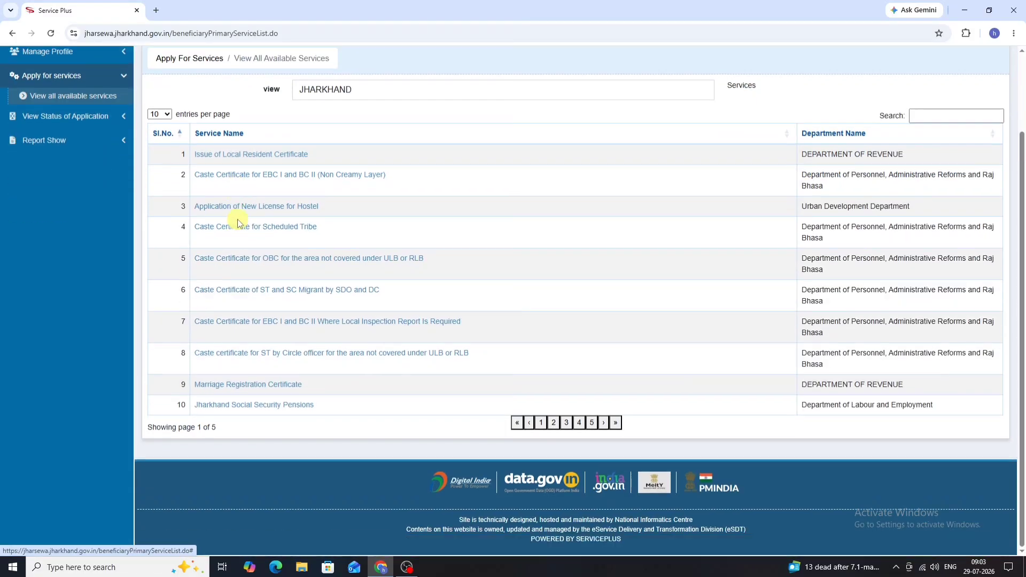
Step: Show 100 services per page and scroll down to the caste certificate services
click(168, 117)
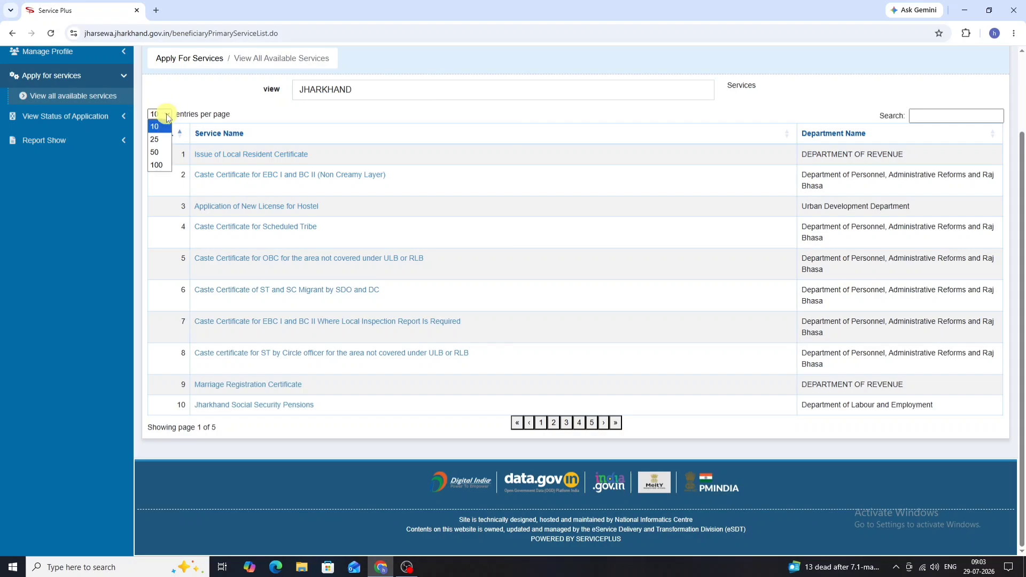
click(161, 167)
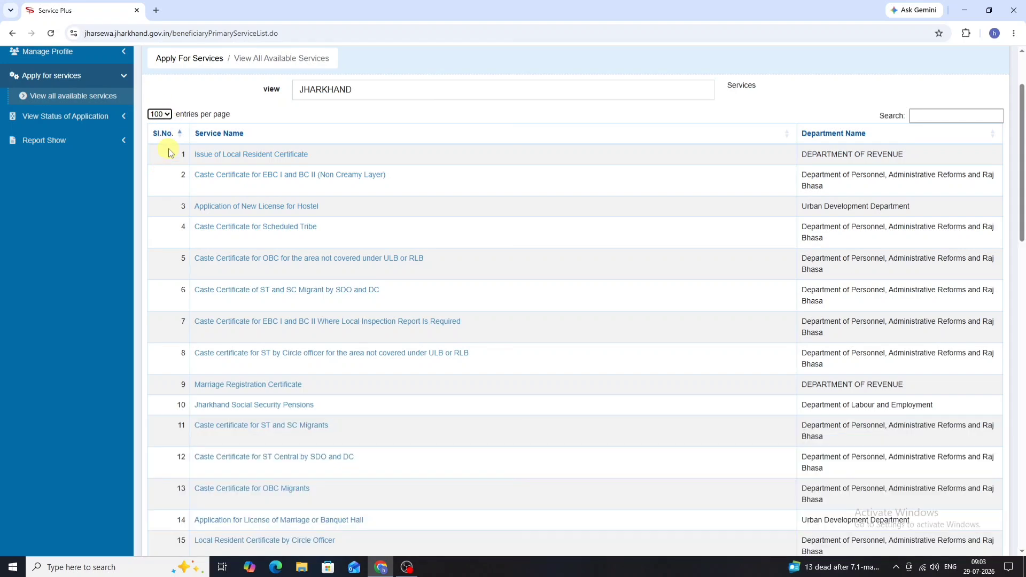
scroll(197, 167, down, 1)
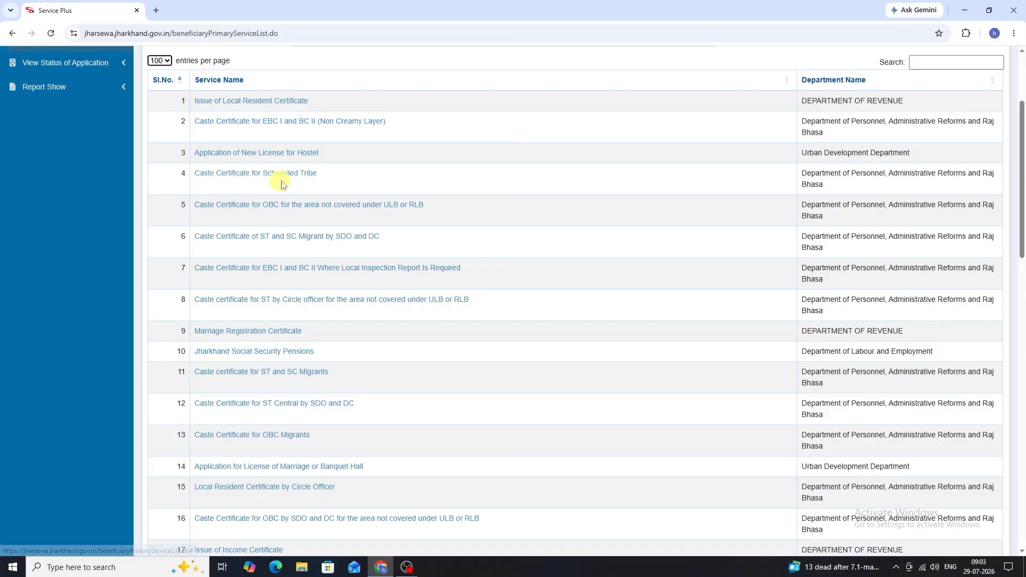
scroll(282, 184, down, 5)
scroll(269, 196, down, 4)
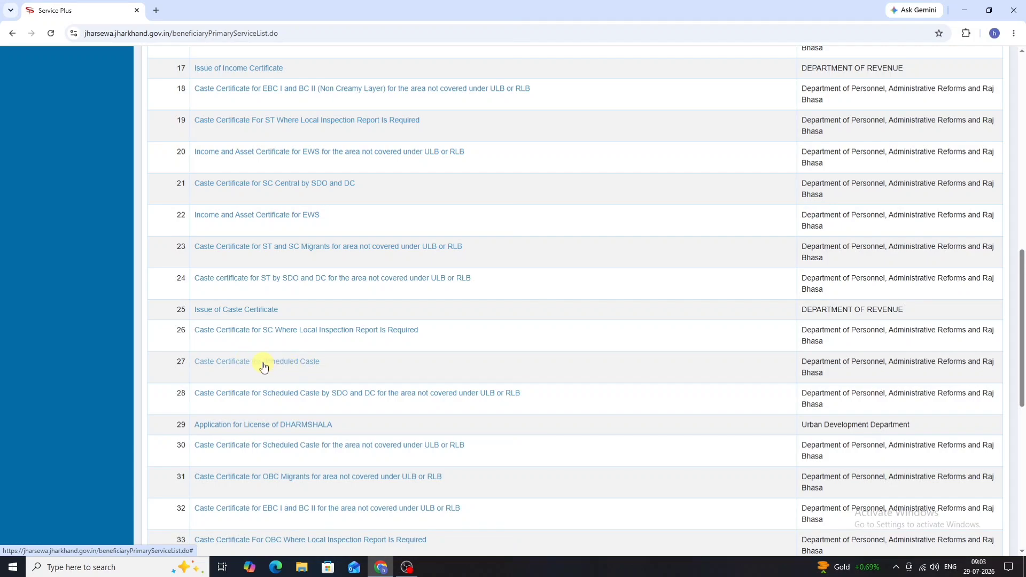
scroll(264, 367, down, 3)
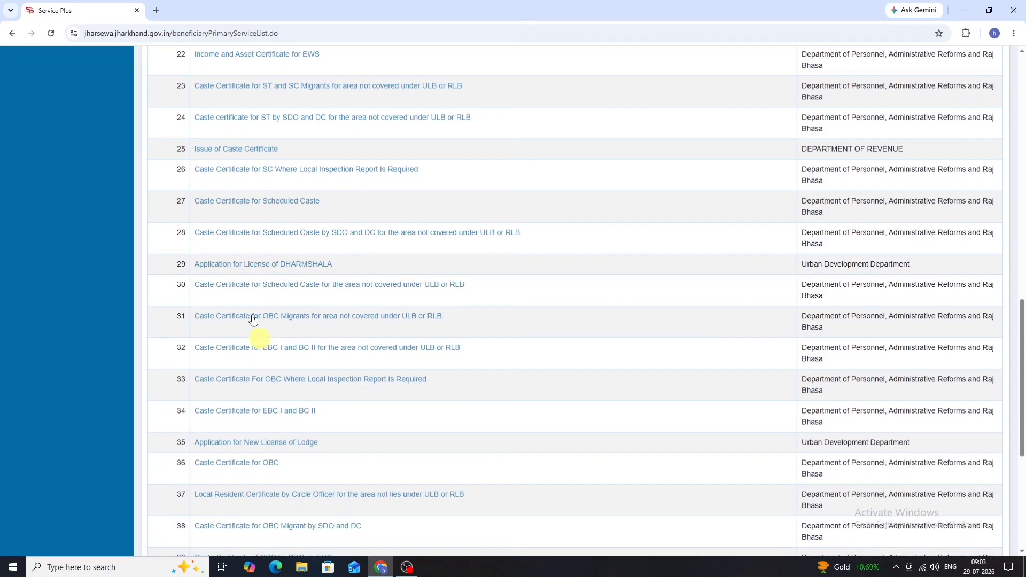
scroll(259, 362, down, 2)
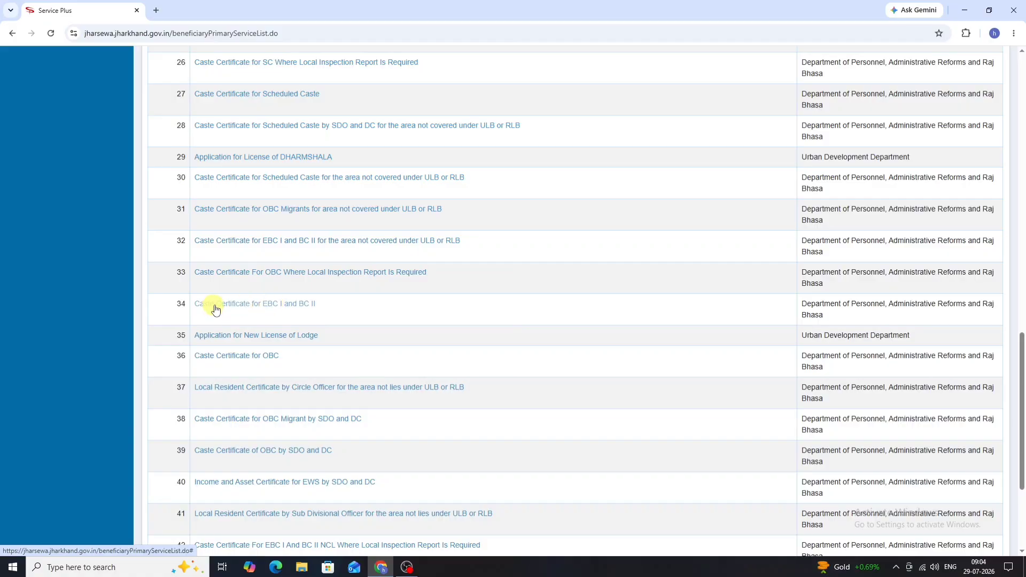
Step: Open the 'Caste Certificate for EBC I and BC II' application form
click(245, 311)
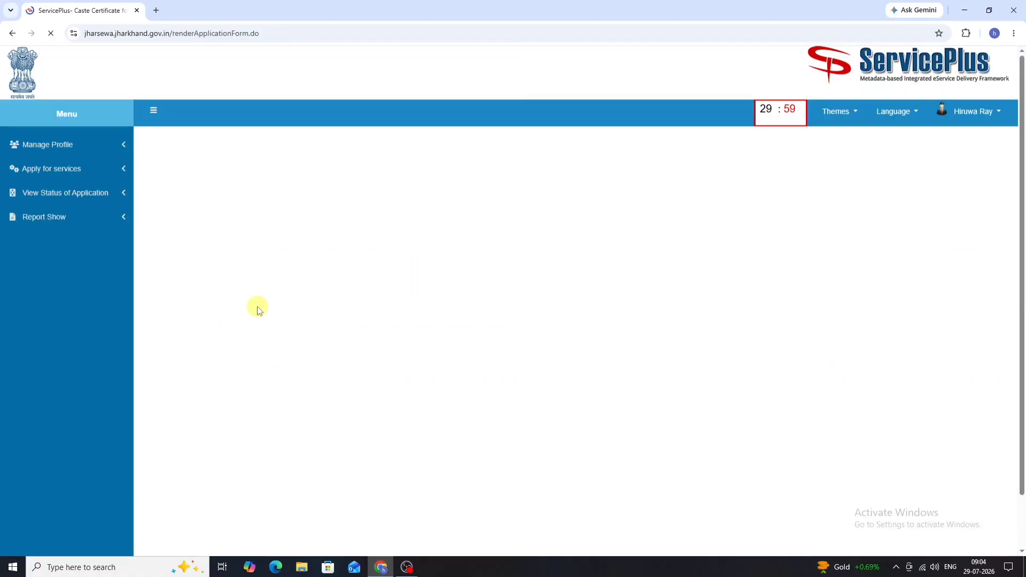
scroll(177, 262, down, 5)
scroll(178, 262, up, 3)
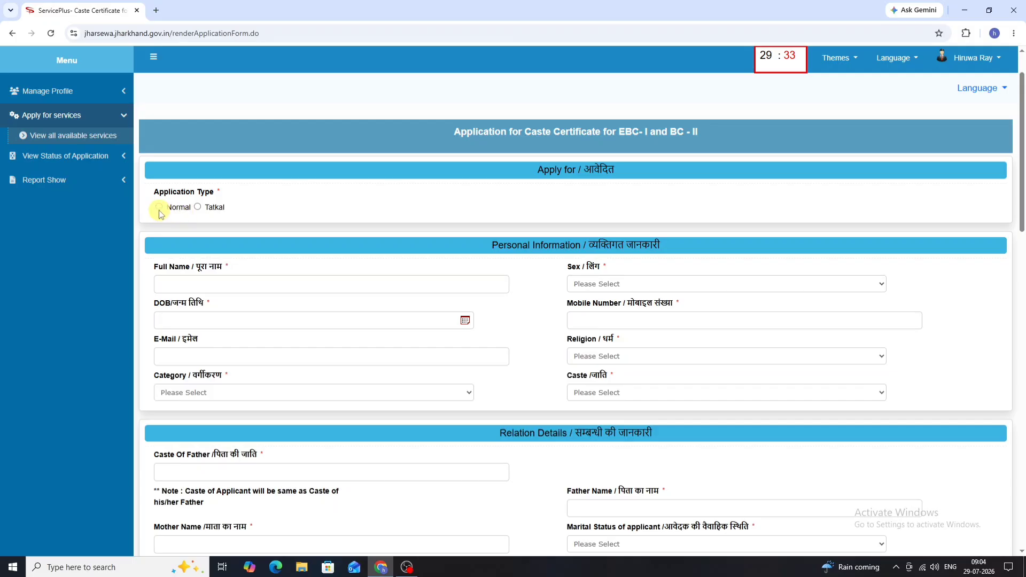
Step: Review the Tatkal reasons, then set Application Type back to Normal
click(196, 208)
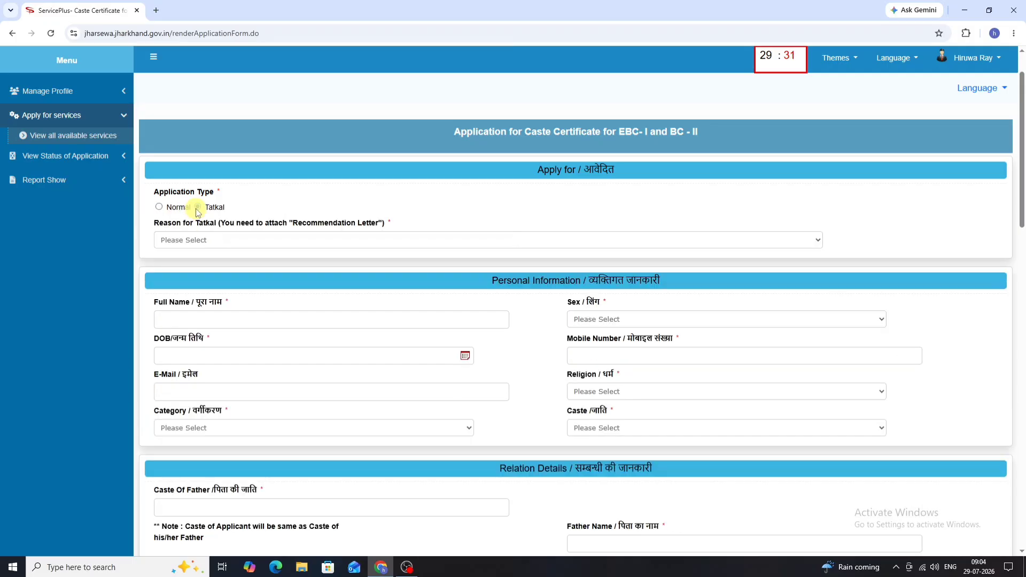
click(206, 242)
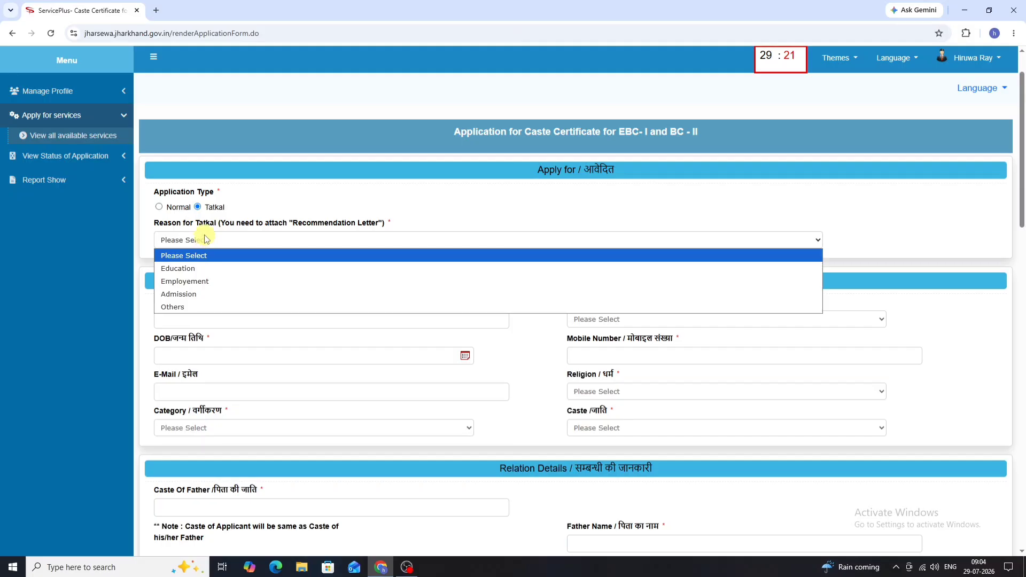
click(160, 208)
scroll(177, 212, down, 1)
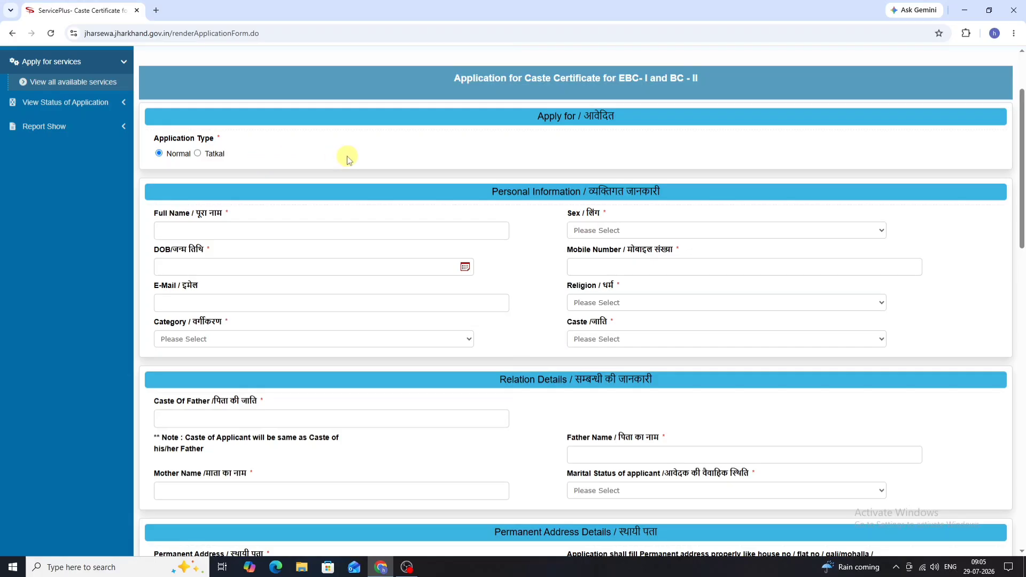
scroll(190, 228, down, 1)
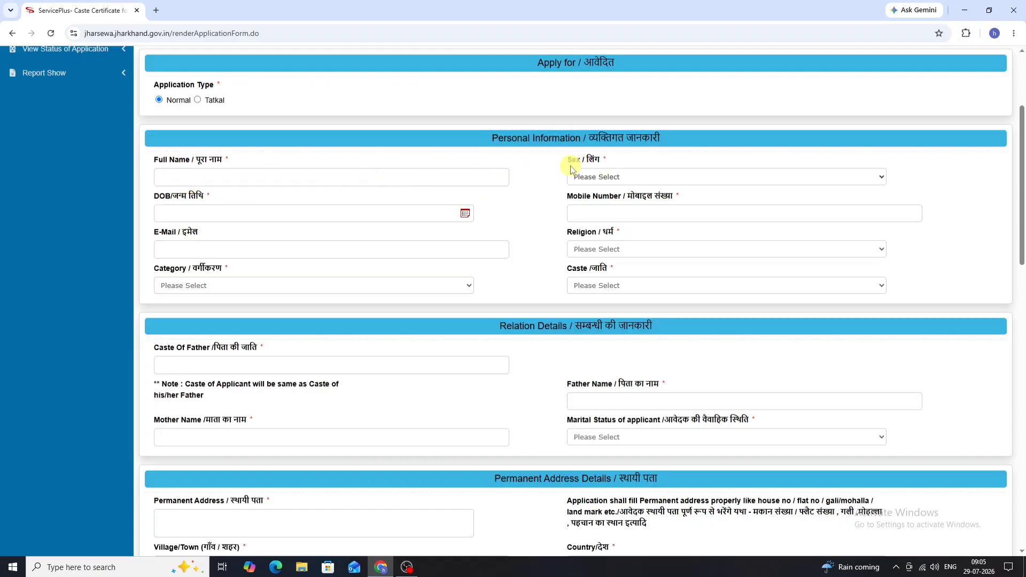
Step: Set the applicant's Sex to Male and Religion to Hinduism
click(606, 176)
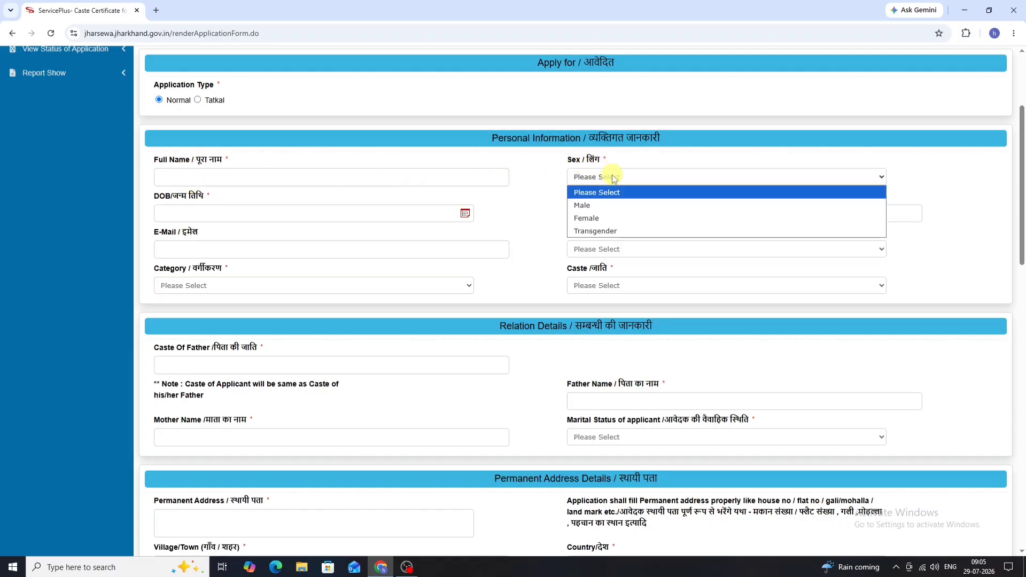
click(612, 208)
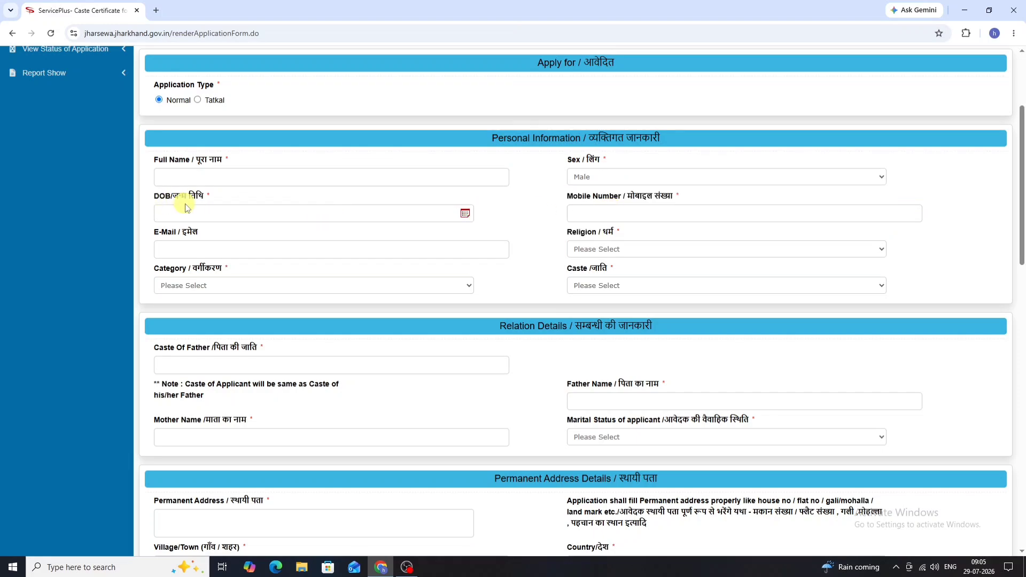
scroll(214, 206, down, 1)
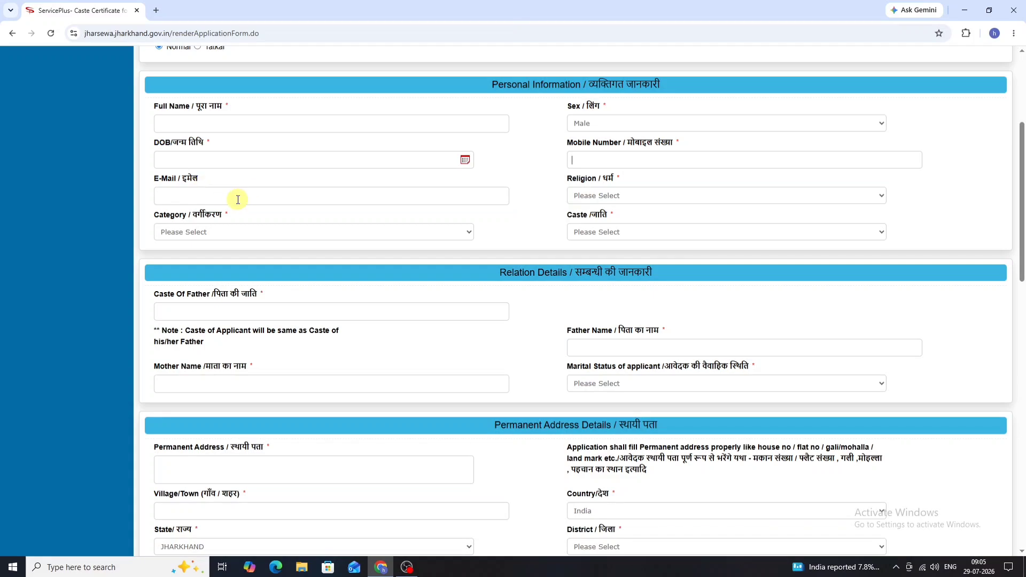
scroll(236, 199, down, 1)
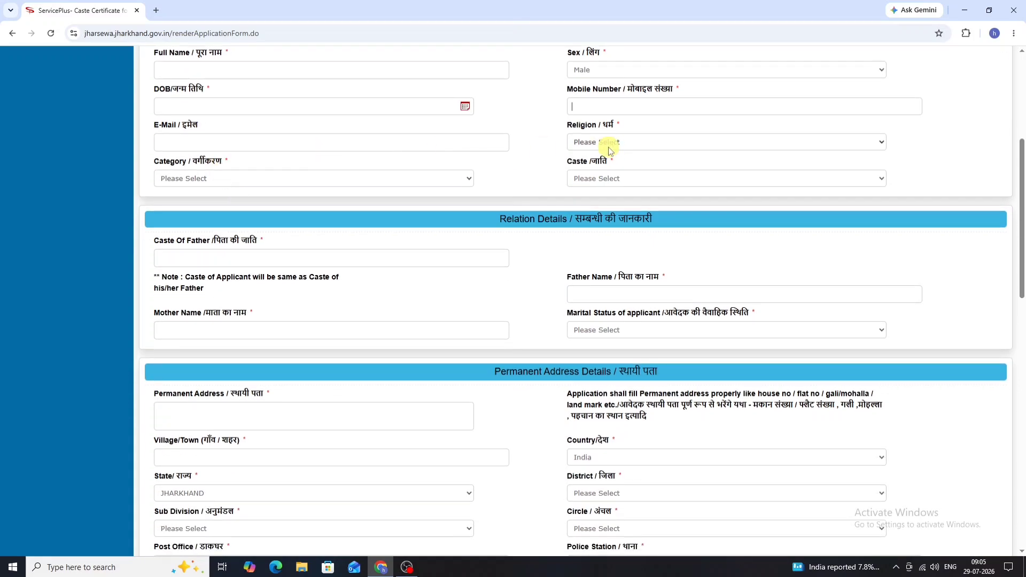
click(651, 144)
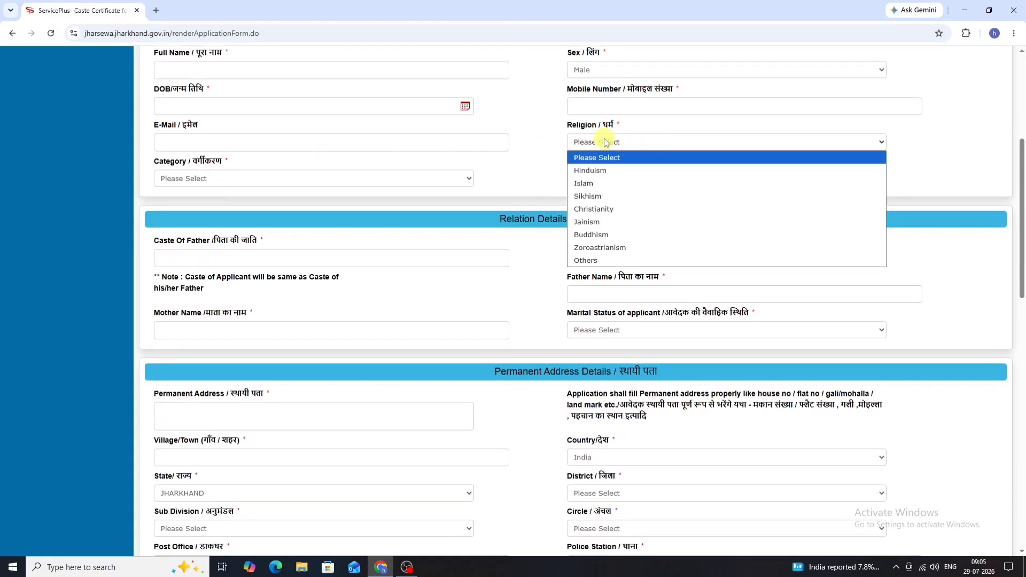
click(620, 171)
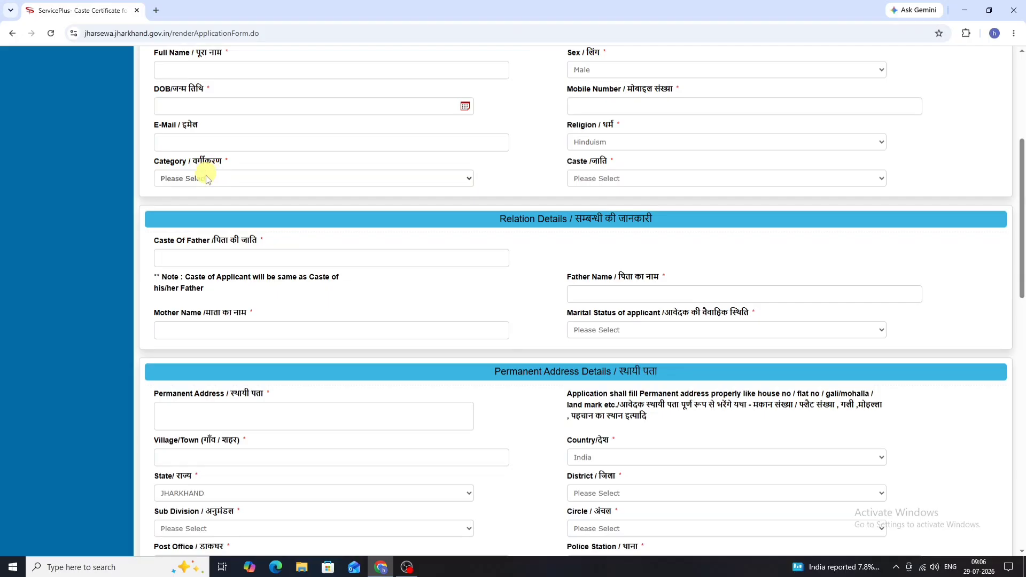
click(228, 180)
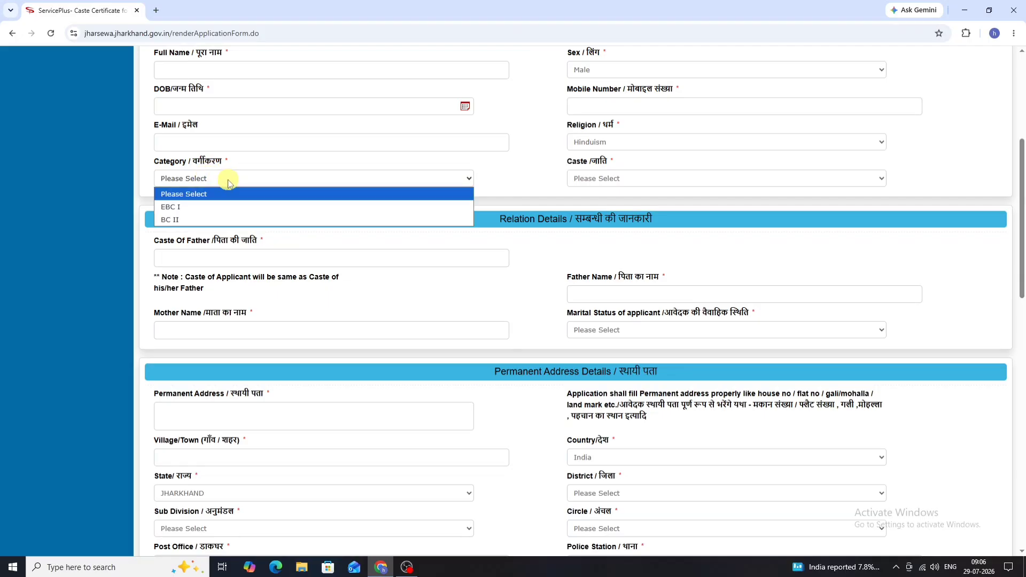
Step: Set Category to BC II and browse its Caste list
click(219, 219)
click(644, 182)
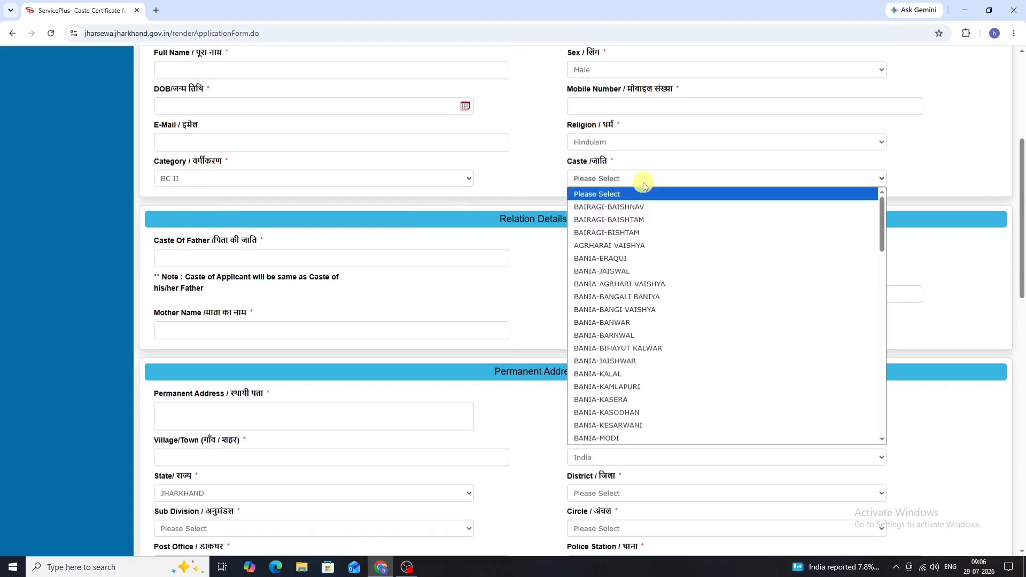
scroll(653, 237, down, 15)
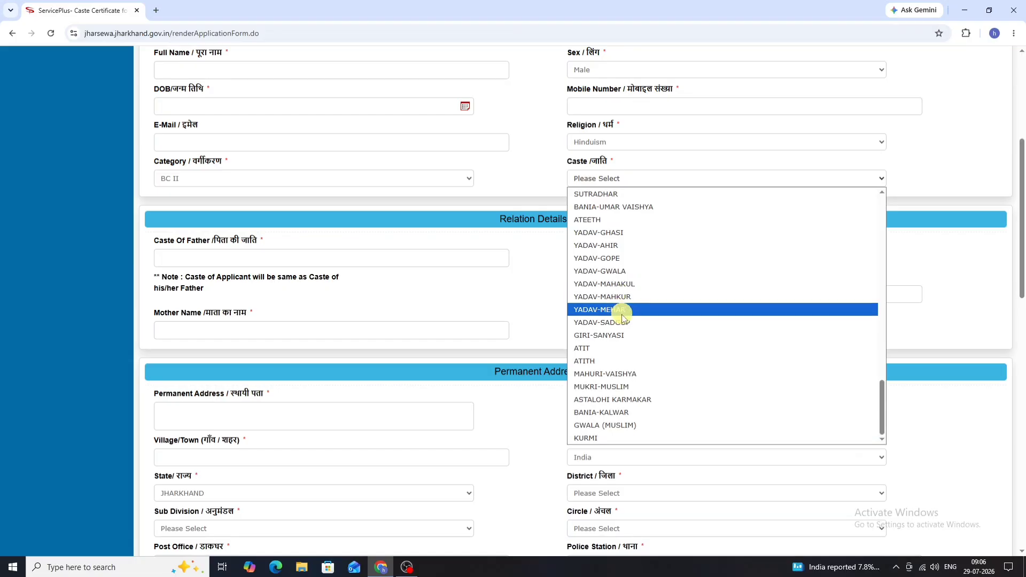
scroll(624, 294, up, 10)
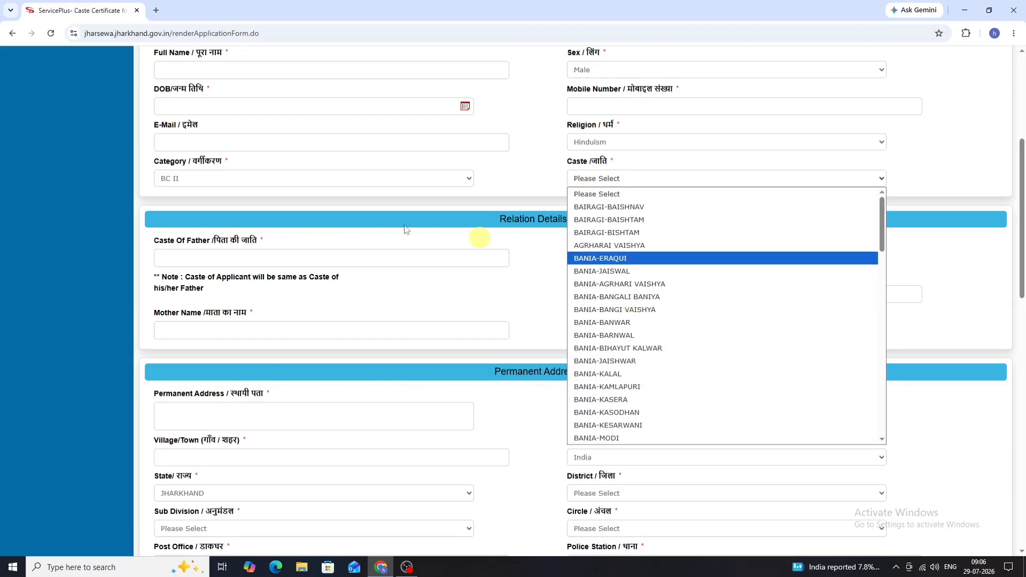
Step: Change Category to EBC I and browse its castes without selecting one
click(351, 182)
click(349, 204)
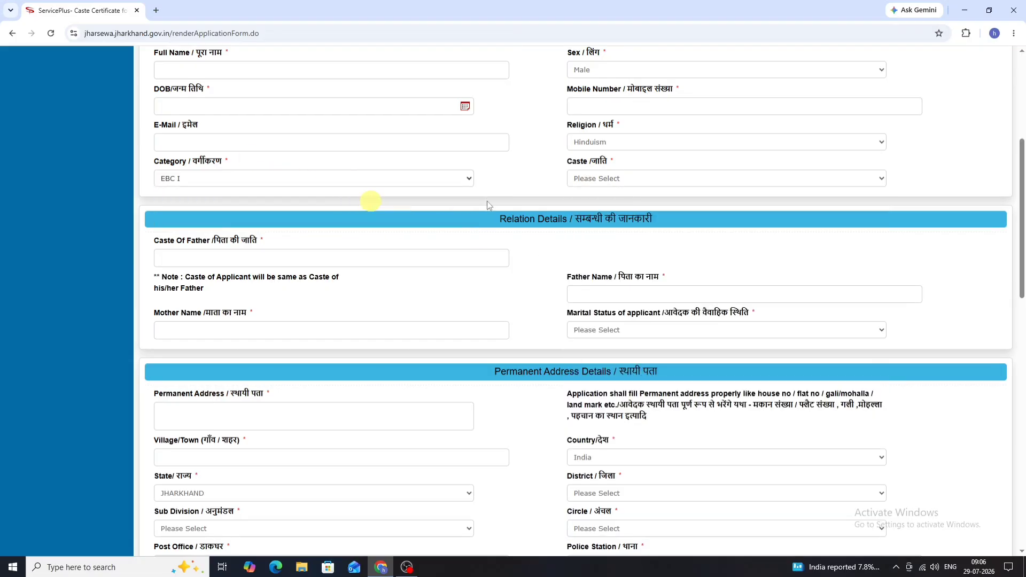
click(629, 181)
scroll(643, 281, down, 18)
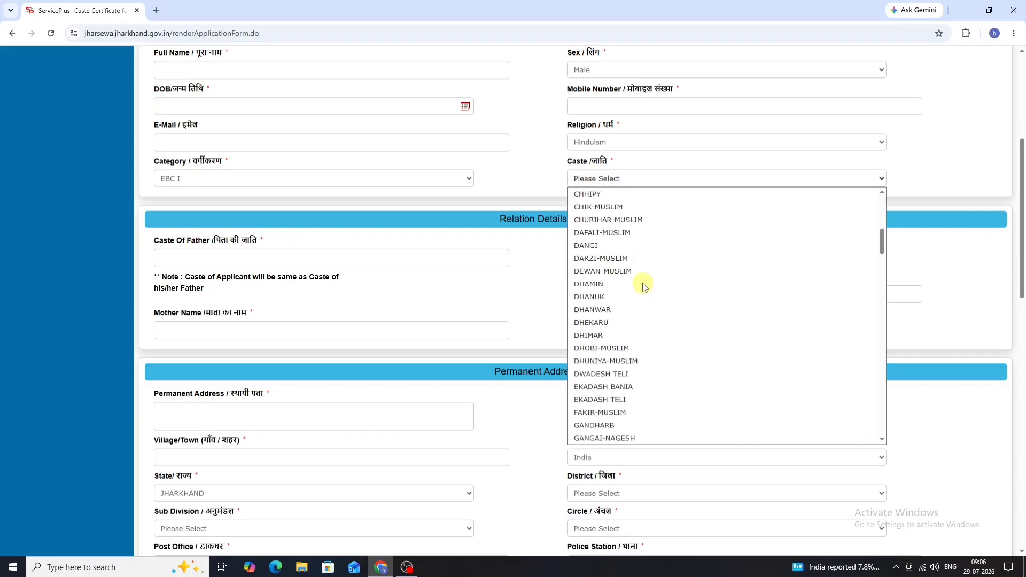
scroll(645, 288, down, 15)
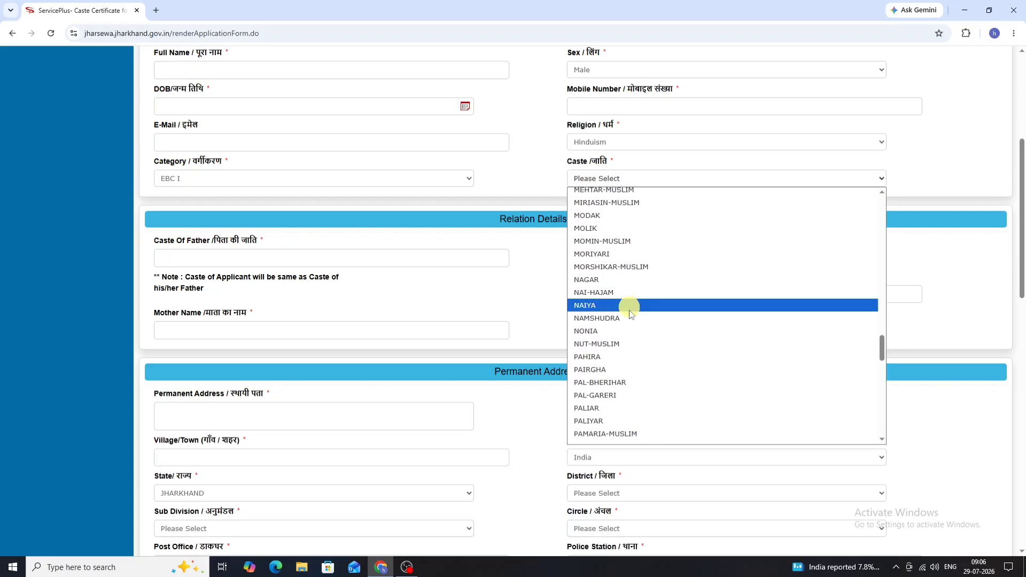
scroll(630, 323, down, 15)
scroll(630, 322, down, 8)
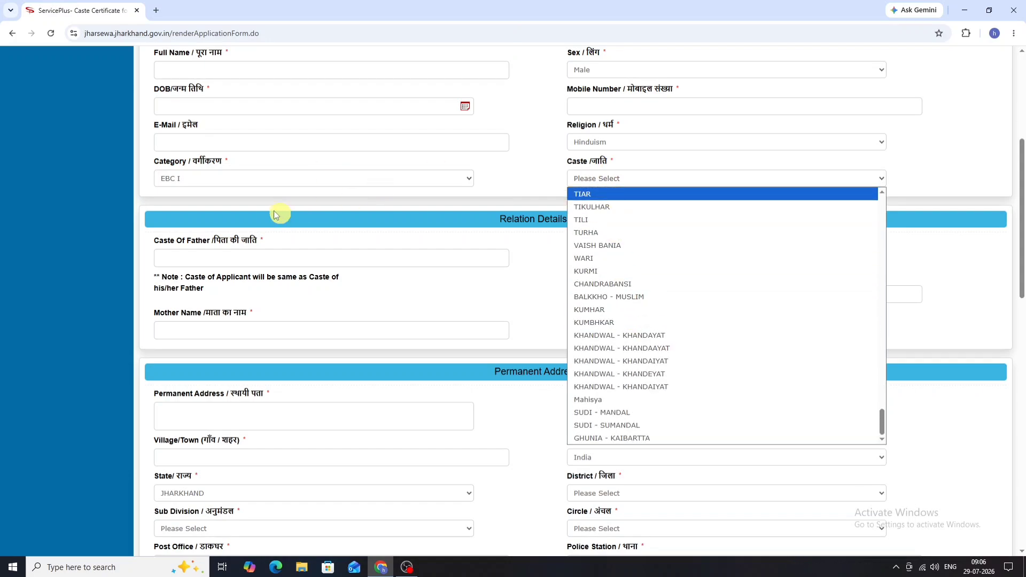
click(268, 257)
scroll(350, 223, down, 2)
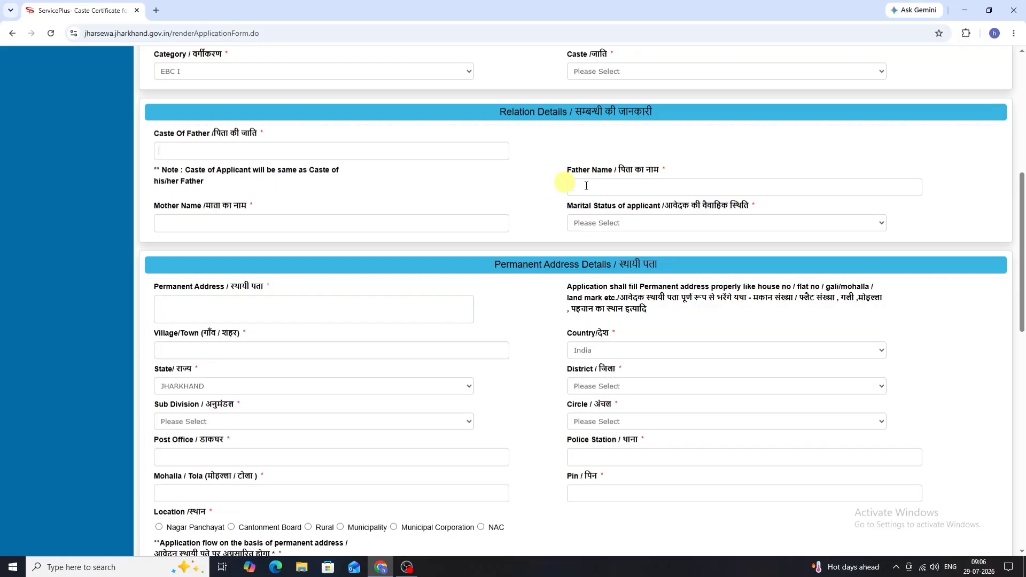
click(621, 185)
scroll(614, 192, down, 1)
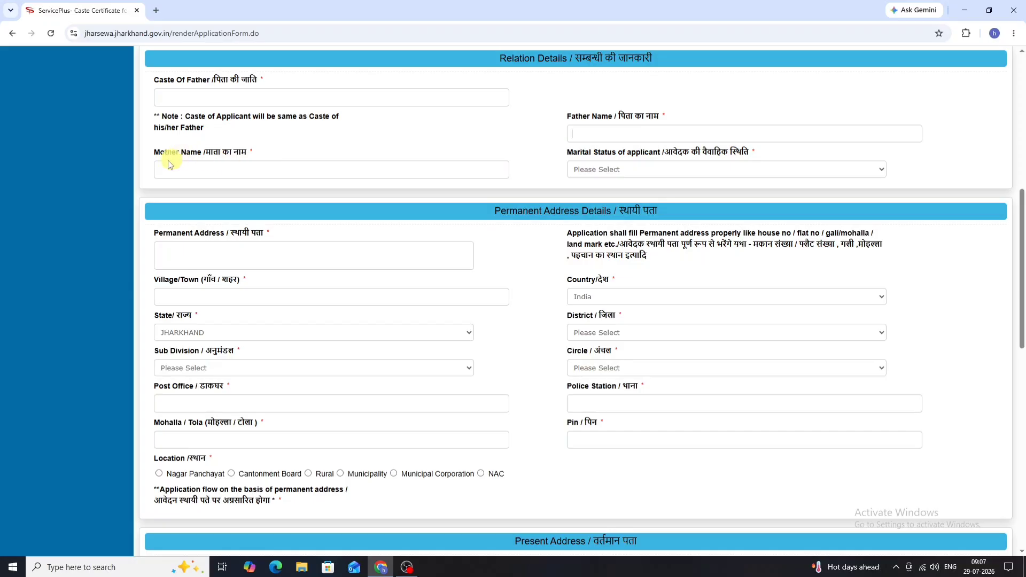
click(662, 175)
click(652, 173)
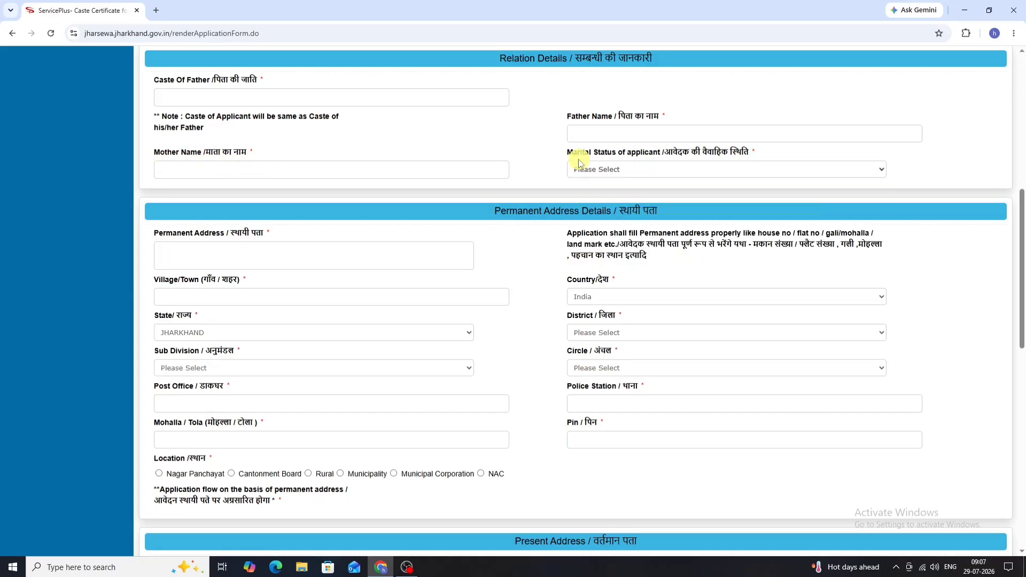
click(616, 171)
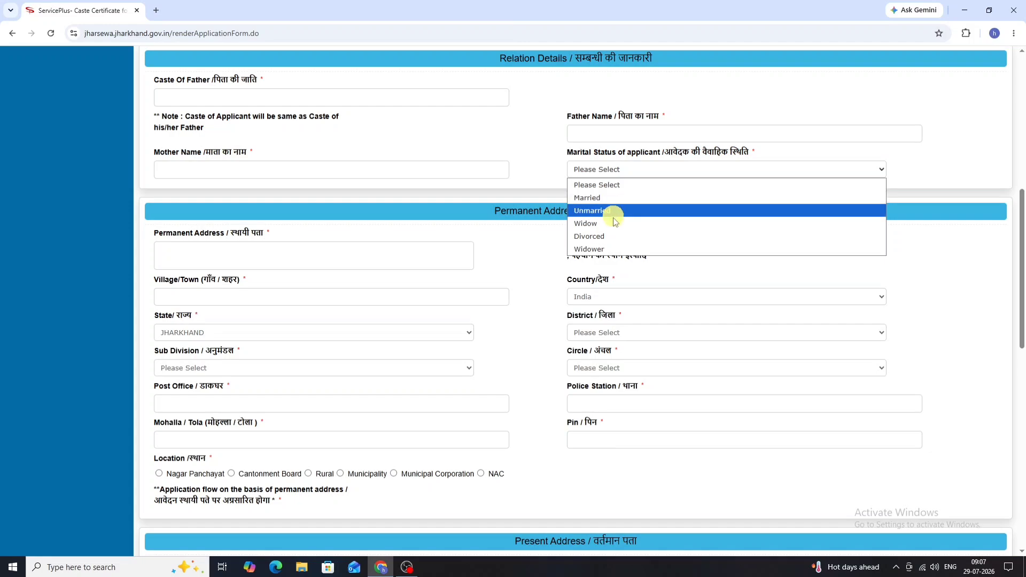
click(675, 168)
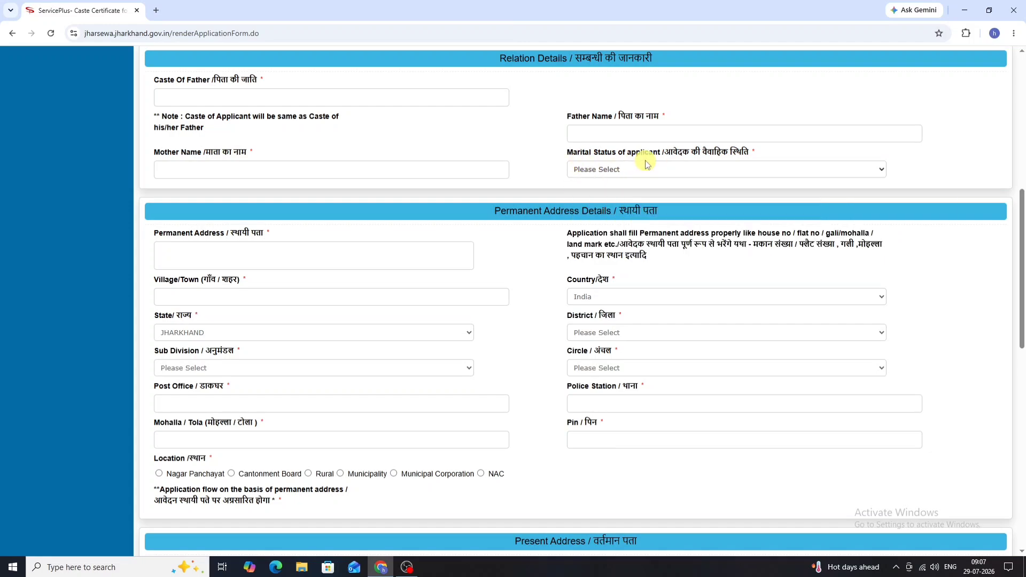
Step: Set the permanent address District to DUMKA
scroll(649, 174, down, 2)
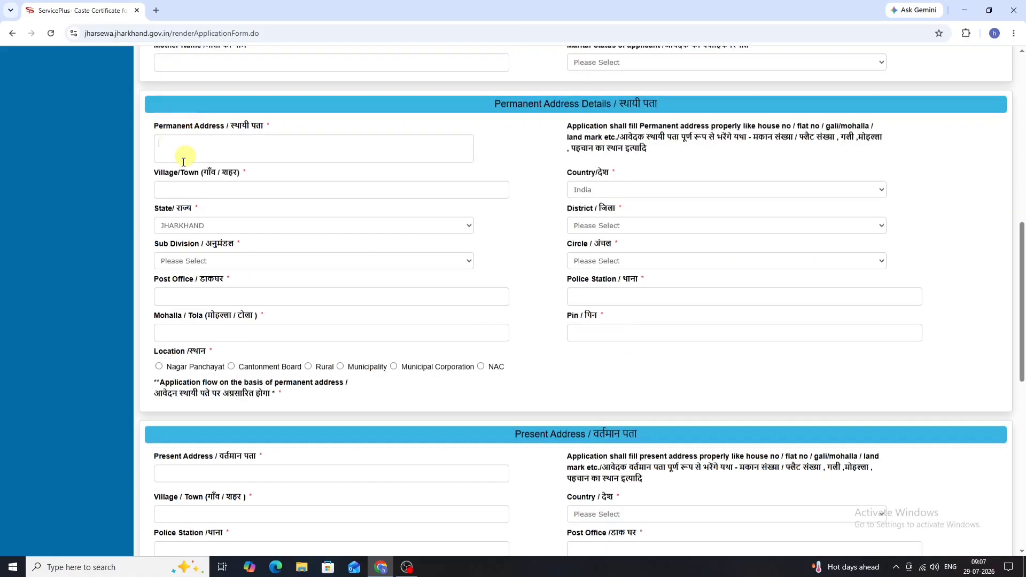
click(228, 137)
click(632, 225)
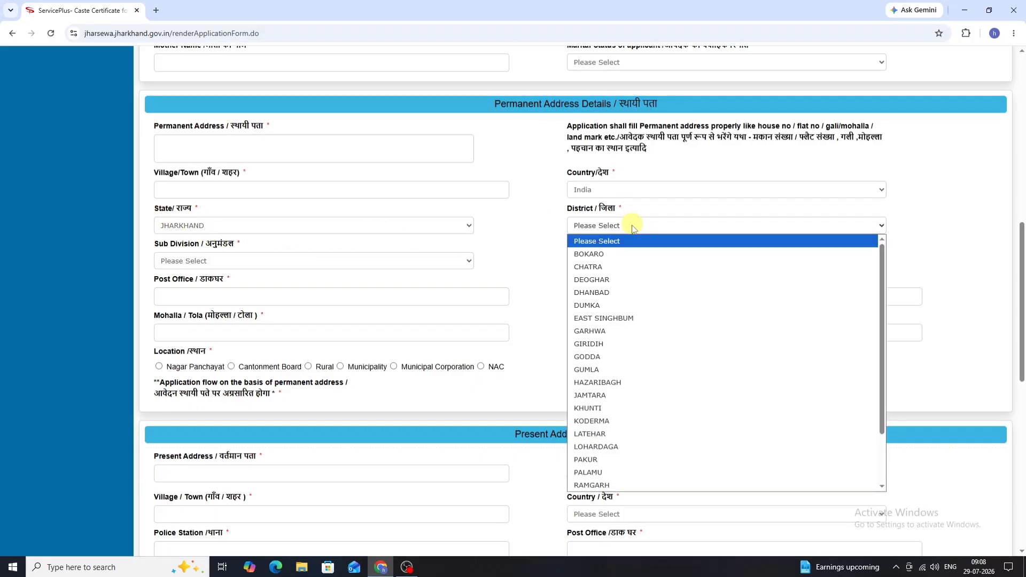
click(628, 305)
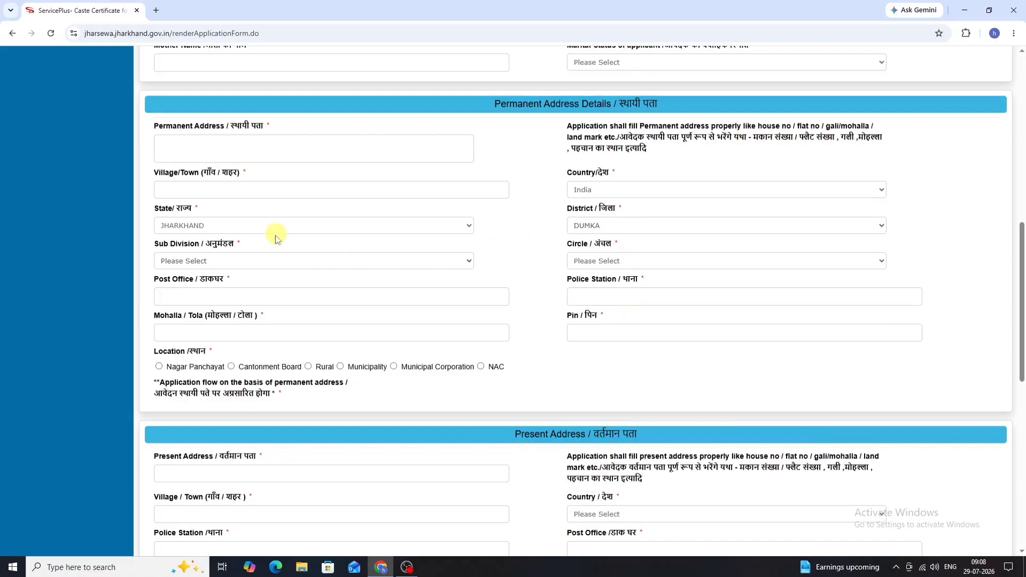
Step: Choose Sub Division DUMKA and Circle RAMGARH-DUMKA
click(256, 262)
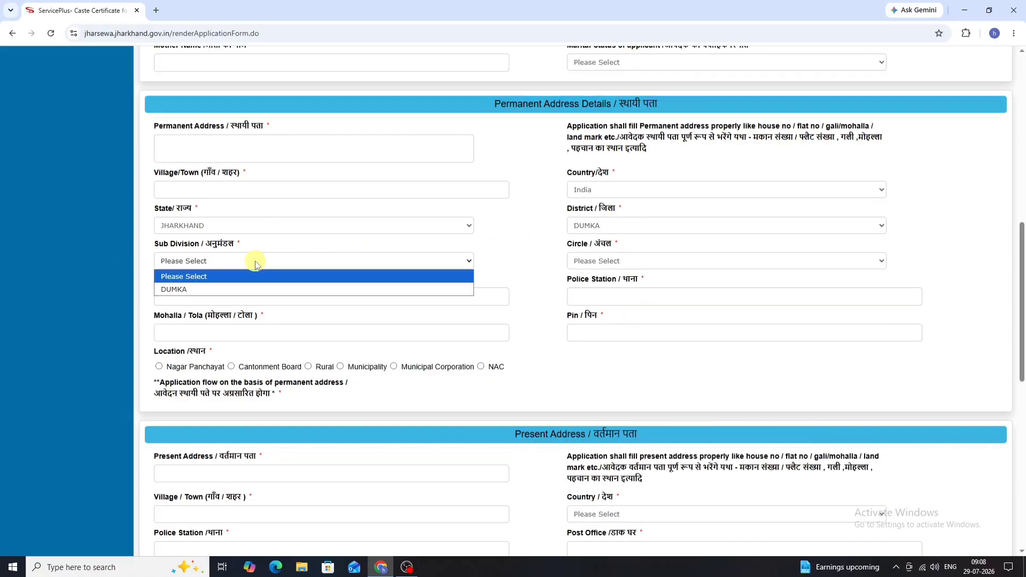
click(239, 289)
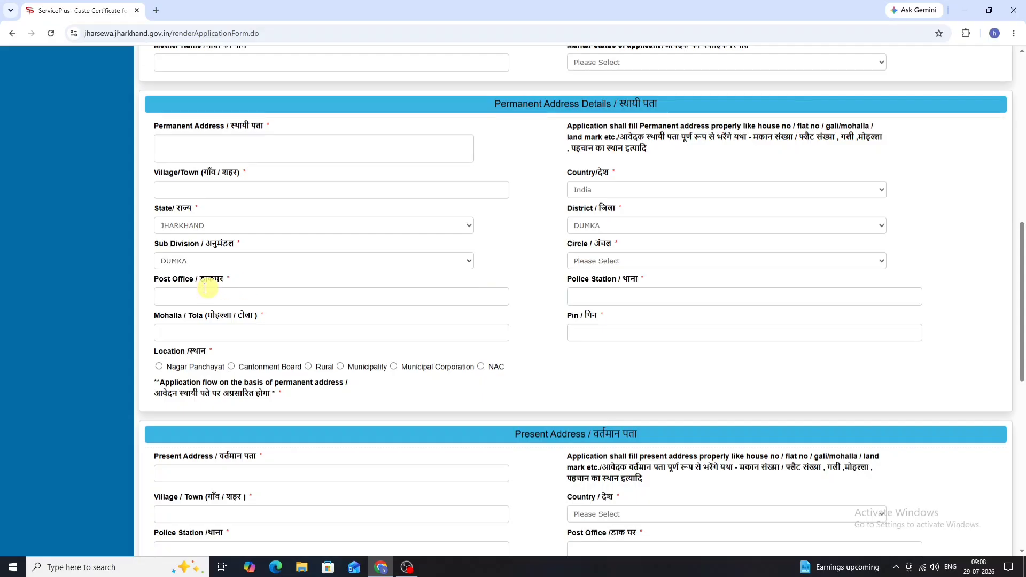
click(631, 262)
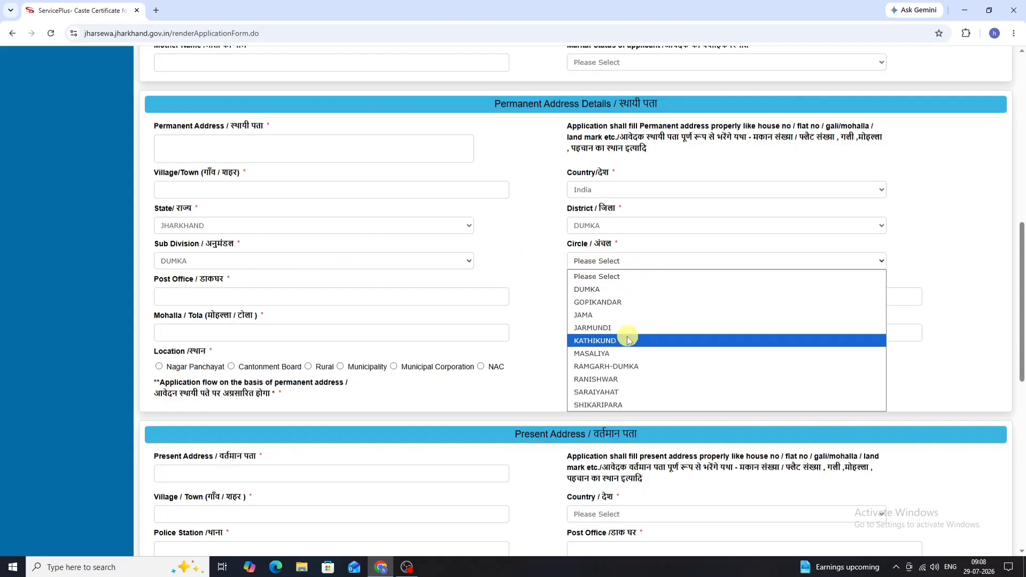
click(631, 367)
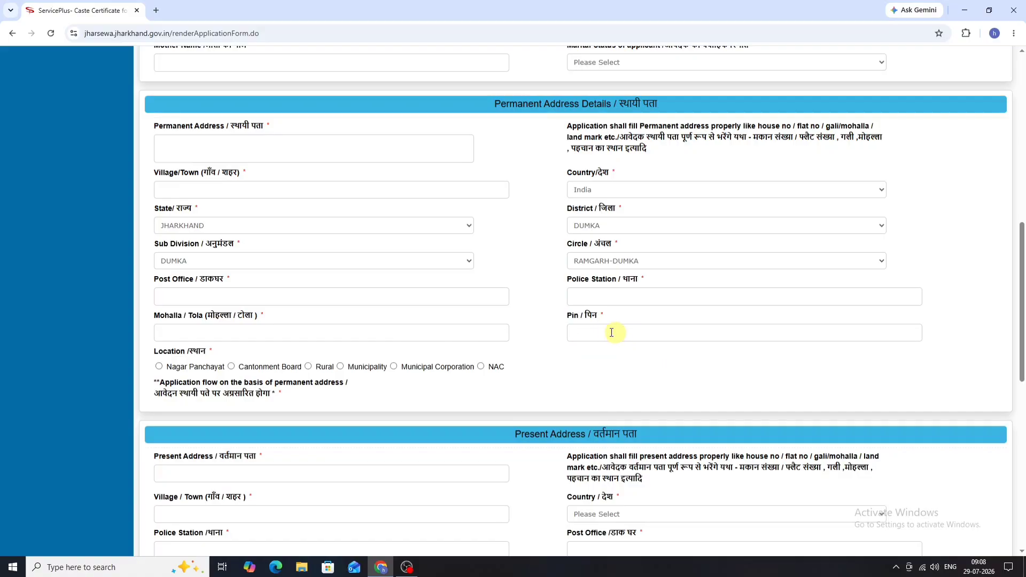
scroll(602, 334, down, 4)
Step: Mark the permanent address location as Rural and check the Block list
click(308, 152)
click(230, 185)
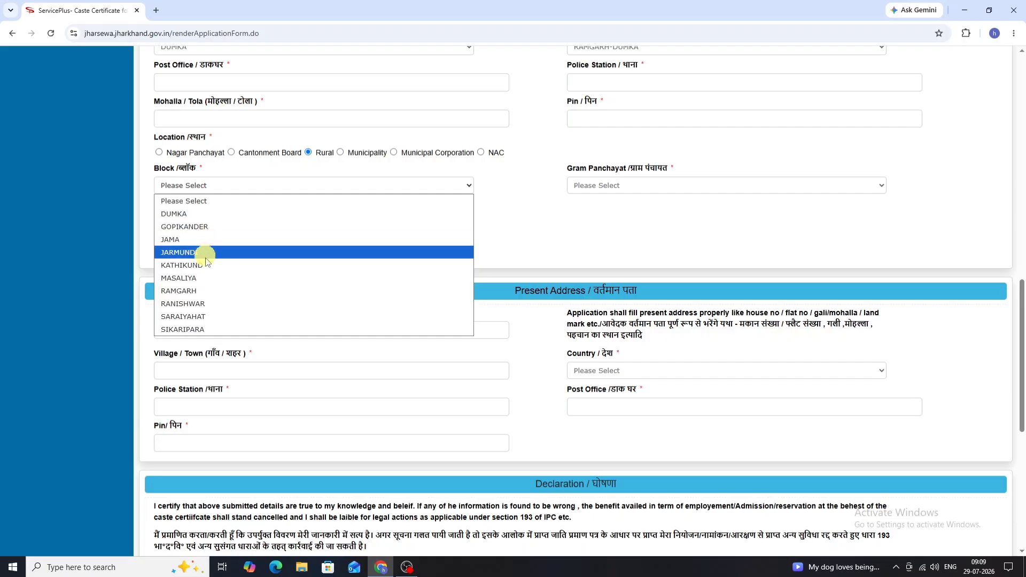
click(211, 293)
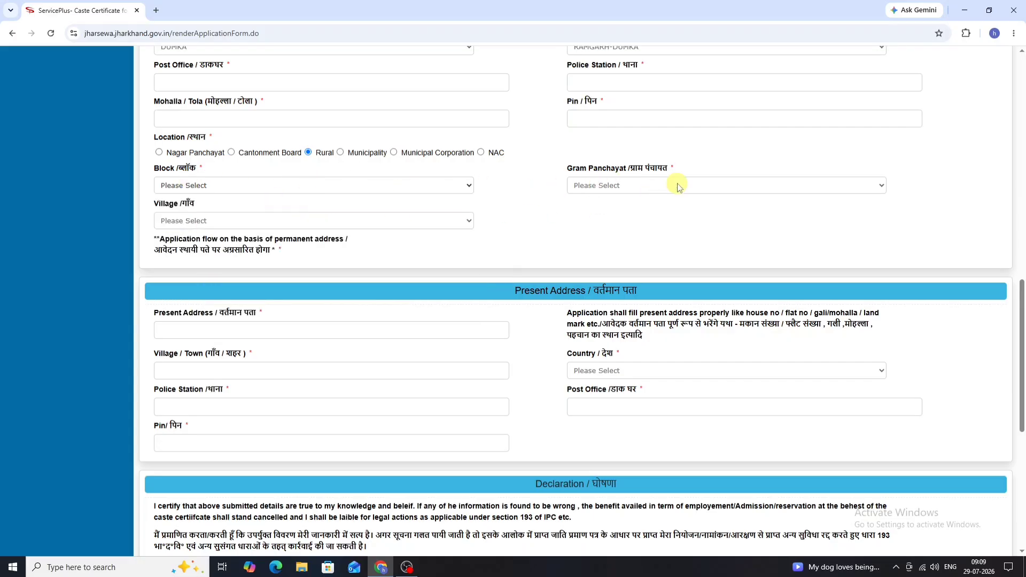
Step: Set Gram Panchayat to NOKHETA and Village to Pindari
click(630, 183)
scroll(634, 264, down, 3)
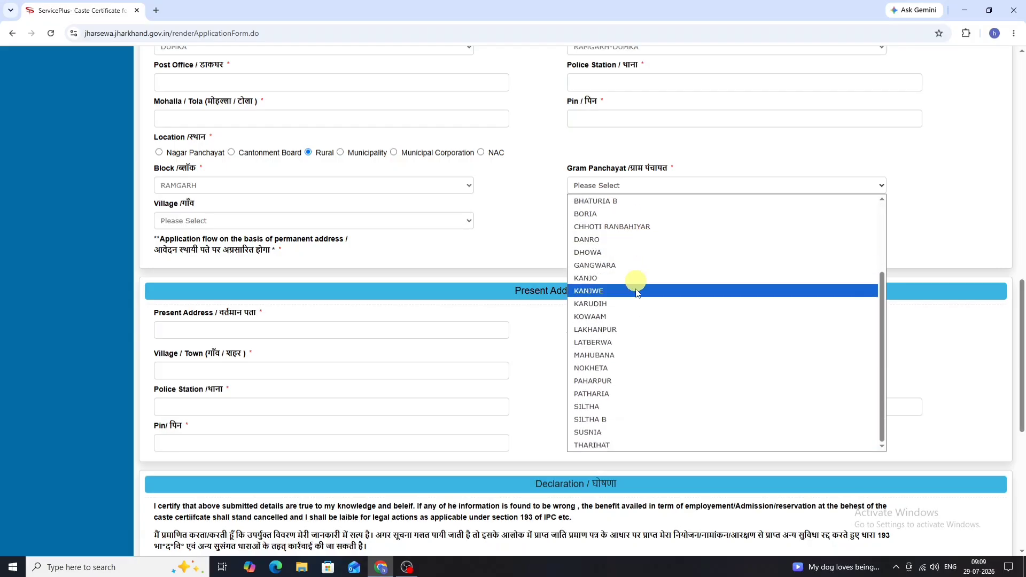
click(641, 368)
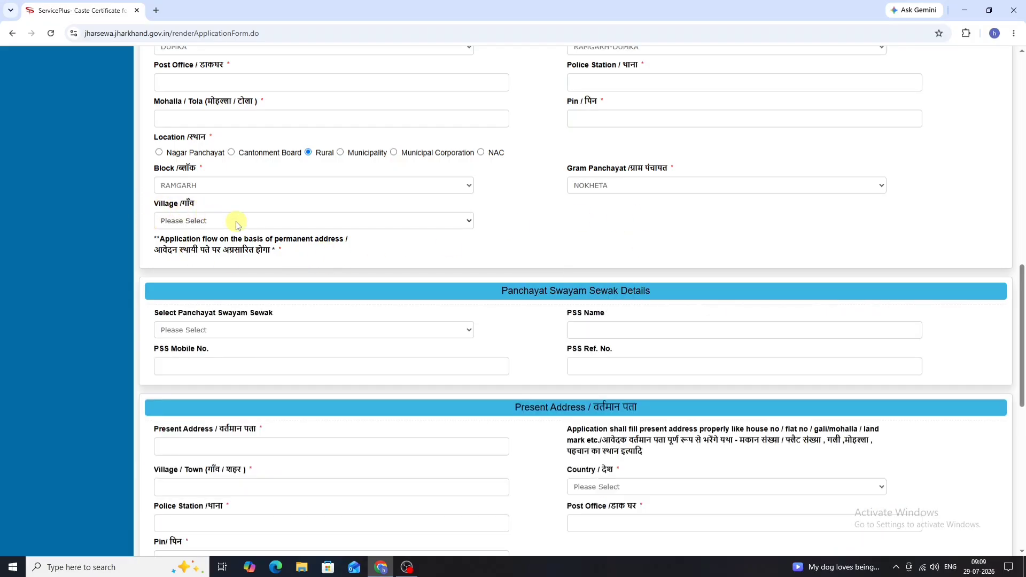
click(229, 221)
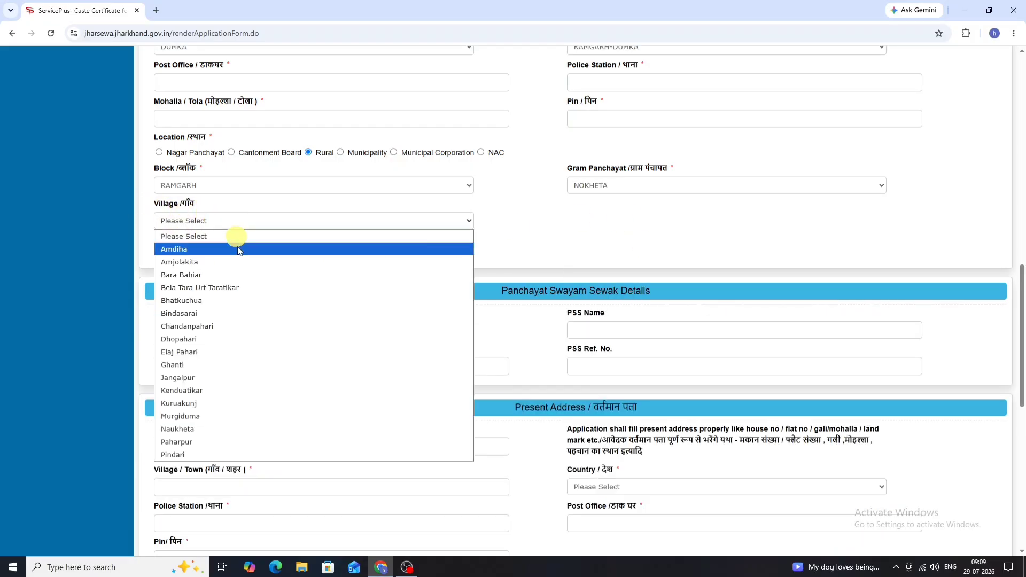
click(250, 403)
scroll(264, 344, down, 2)
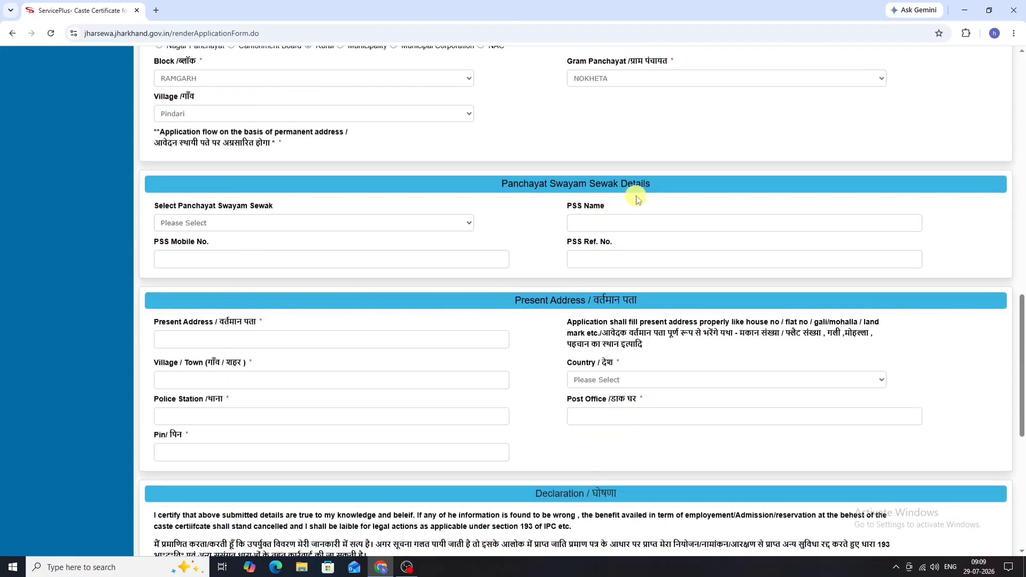
scroll(561, 199, down, 1)
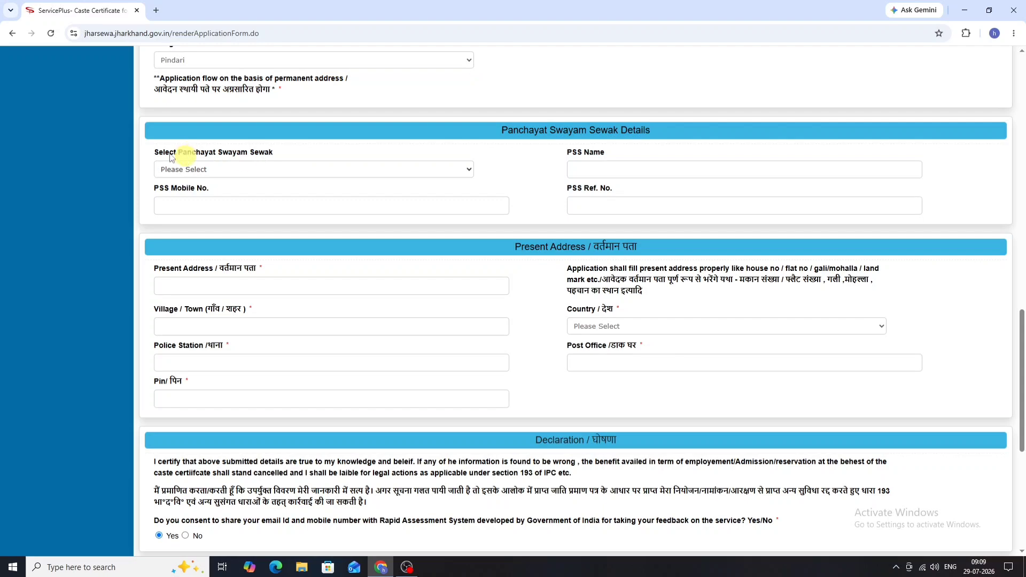
scroll(419, 184, down, 2)
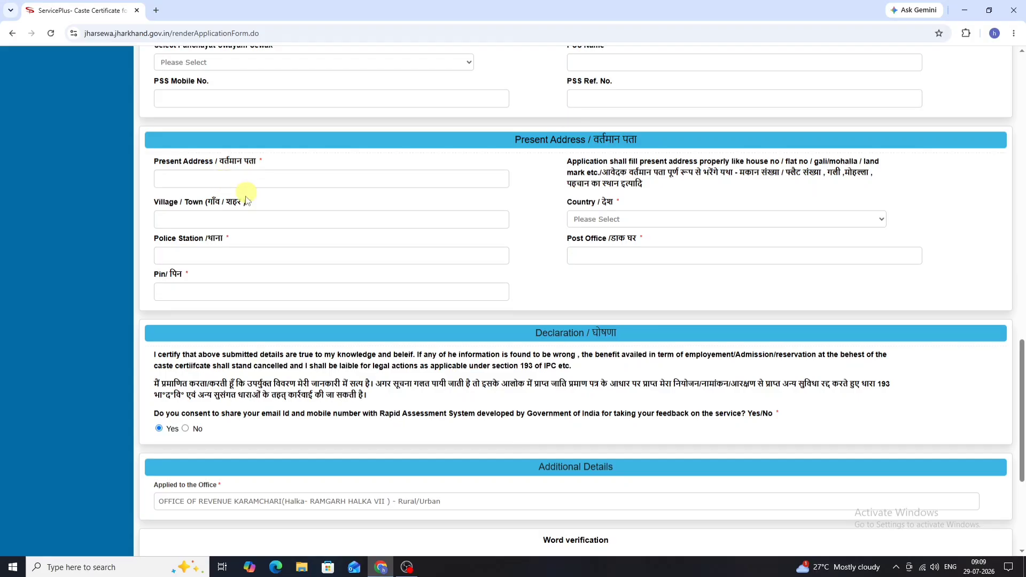
Step: Set the present address Country to India and State to PUNJAB
click(246, 186)
click(604, 220)
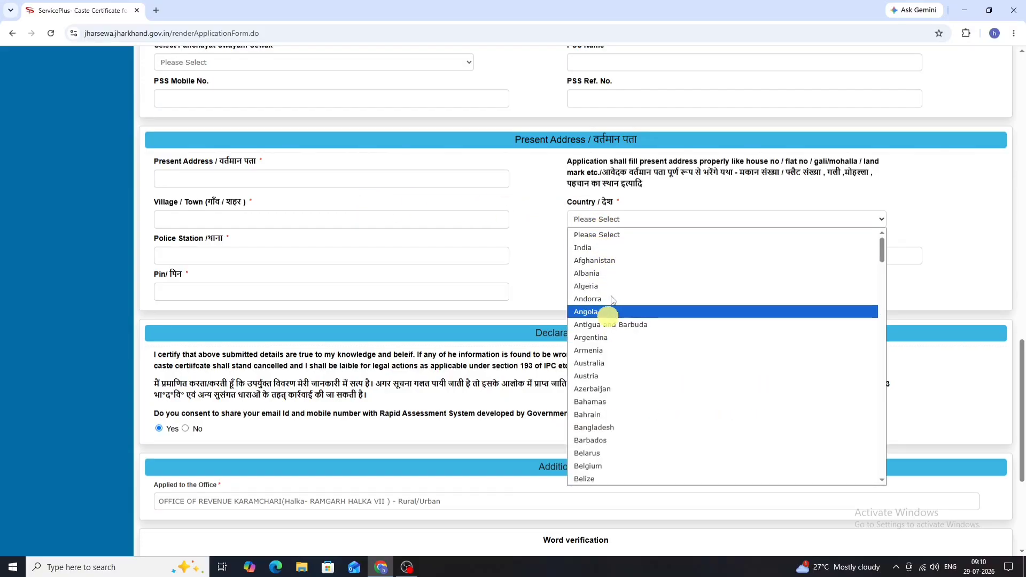
click(615, 247)
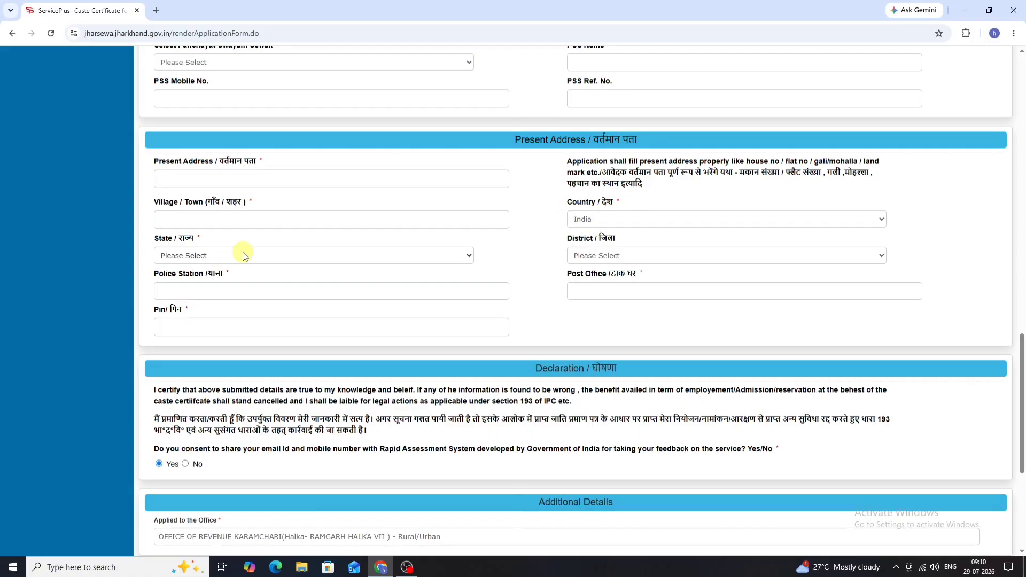
click(246, 255)
scroll(265, 374, down, 4)
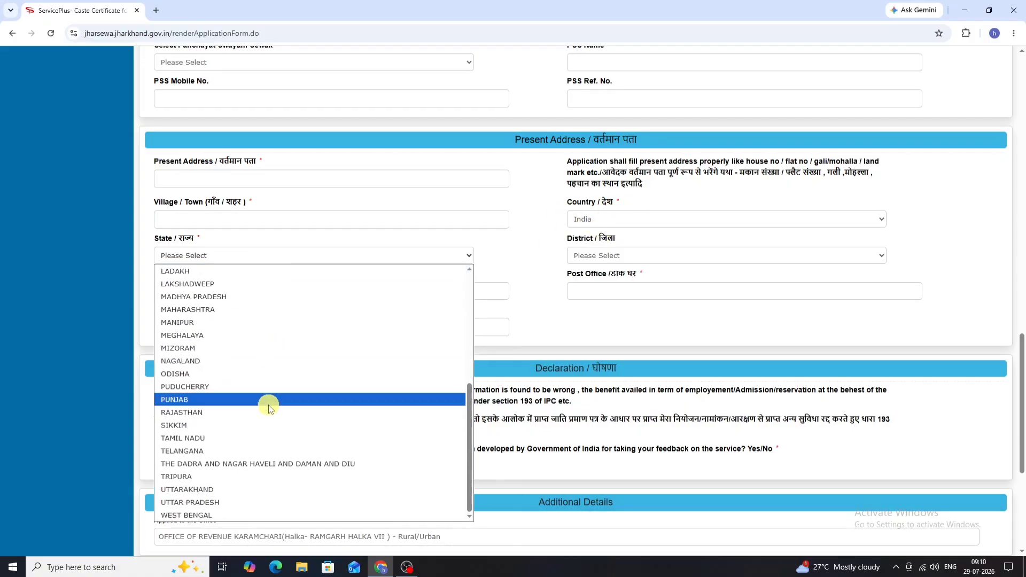
click(268, 400)
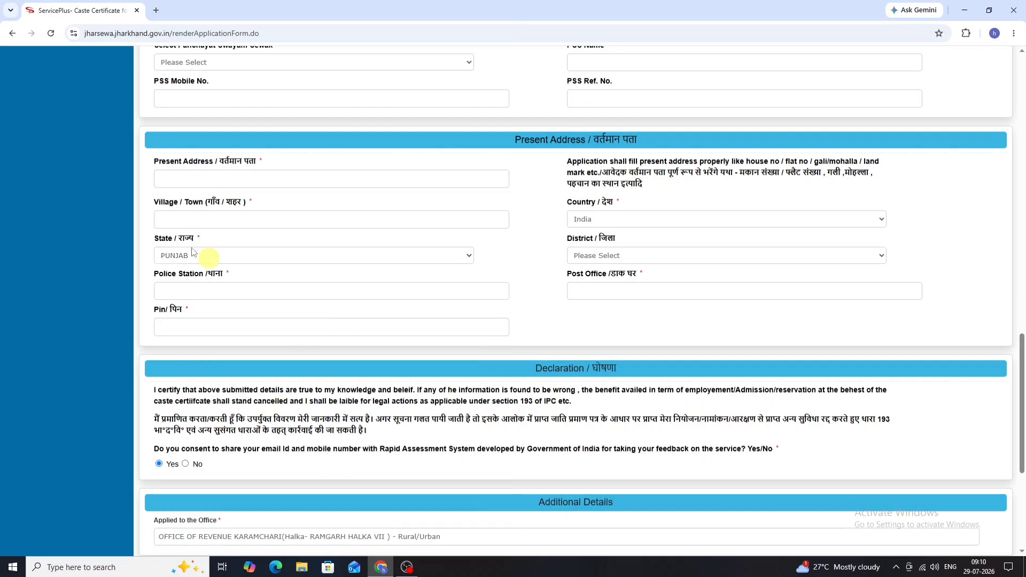
Step: Set the present address District to GURDASPUR and move to the police station field
click(620, 257)
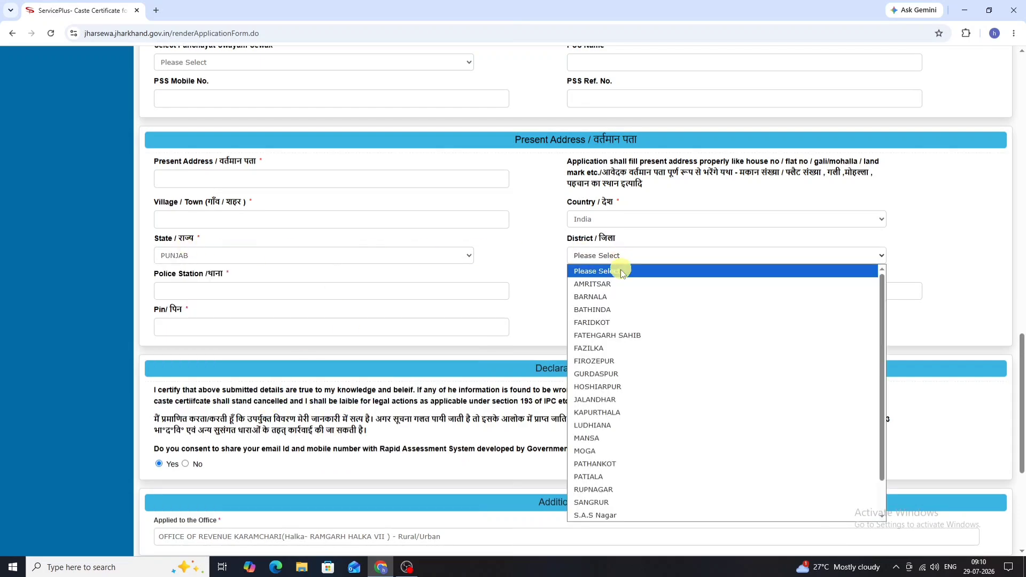
click(600, 375)
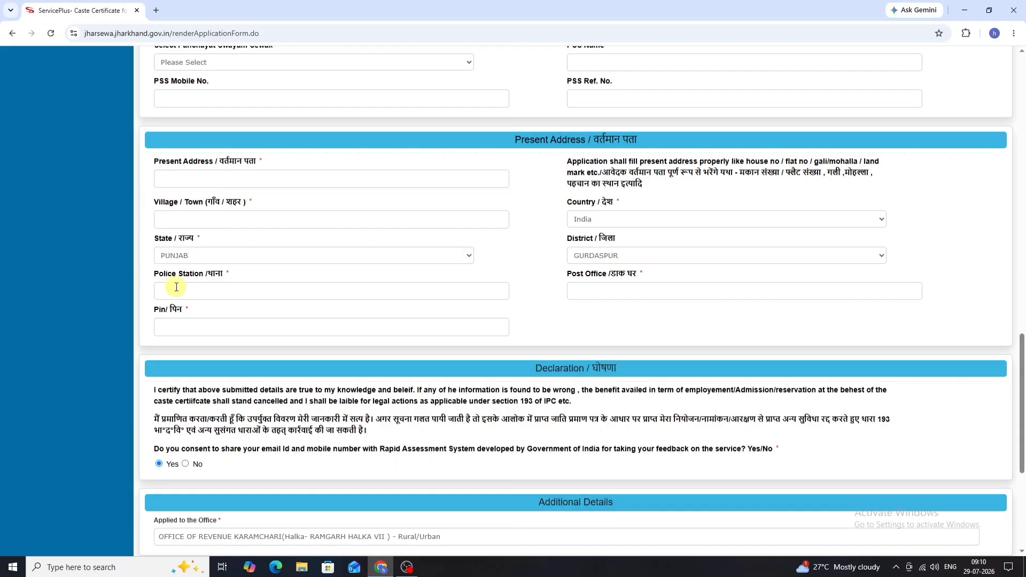
click(254, 288)
scroll(245, 304, down, 1)
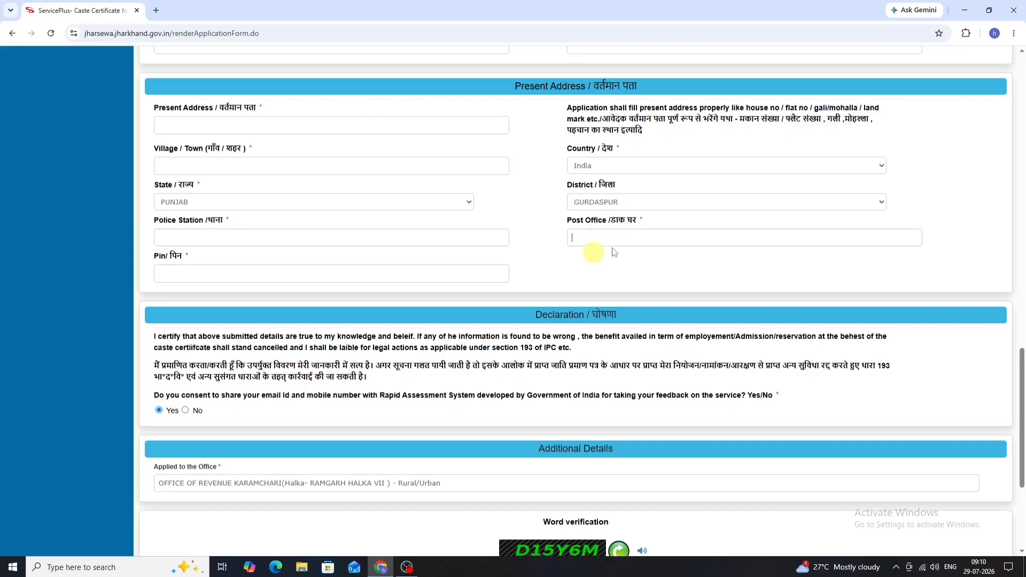
scroll(198, 257, down, 1)
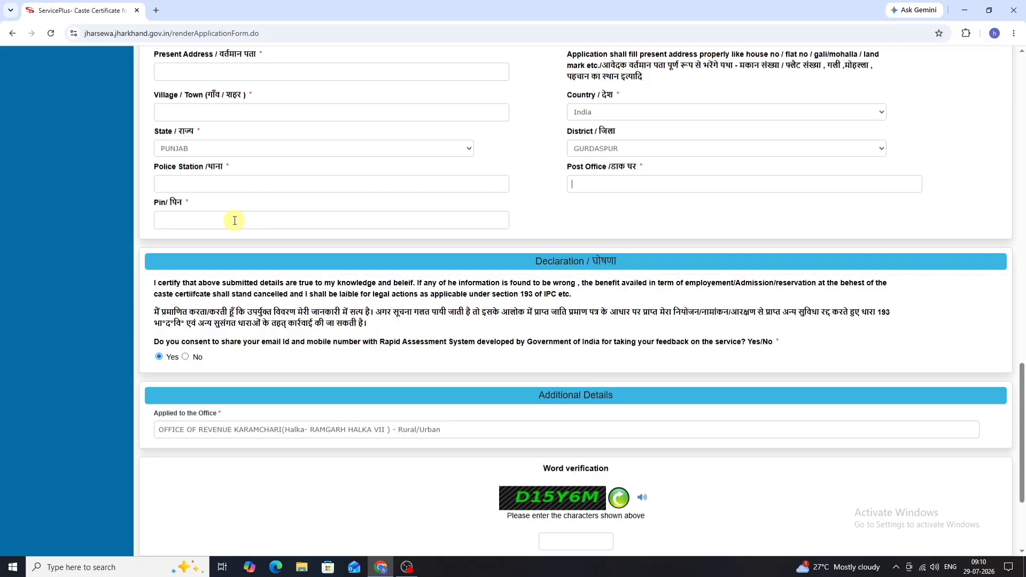
scroll(234, 221, down, 3)
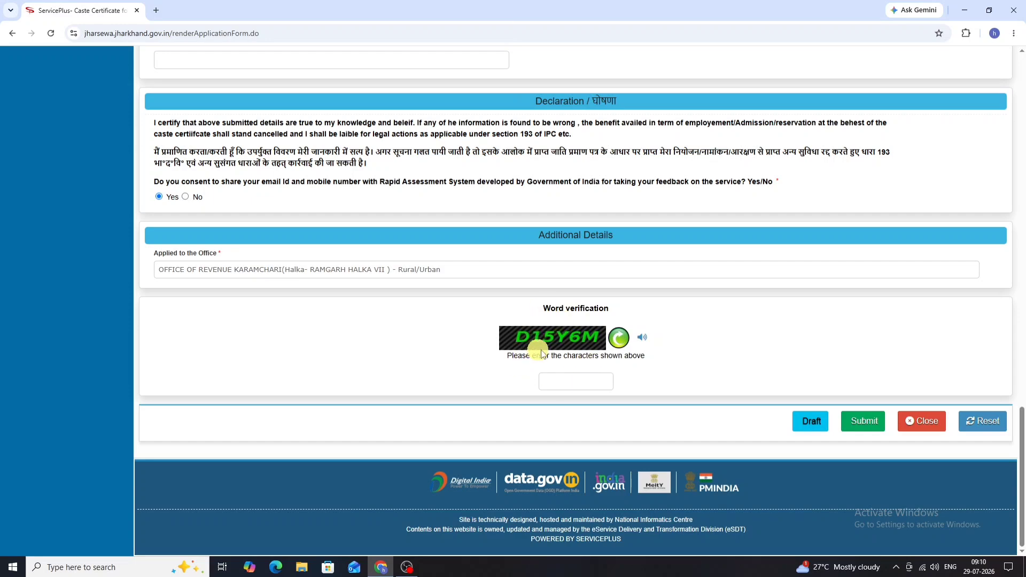
Step: Enter the word verification characters, submit the form, and review the preview with its draft reference number
click(575, 385)
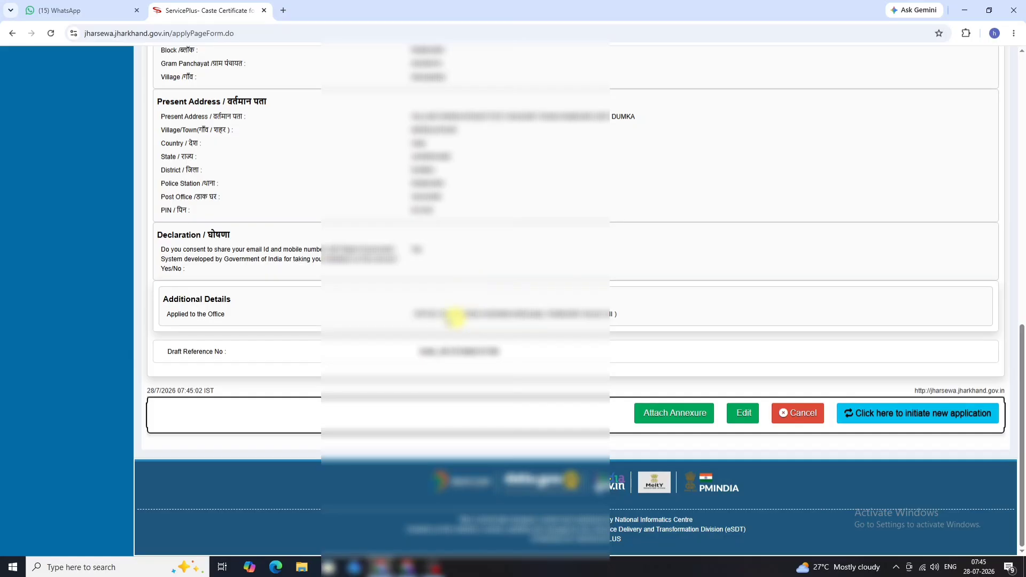
scroll(394, 312, up, 4)
scroll(394, 313, down, 4)
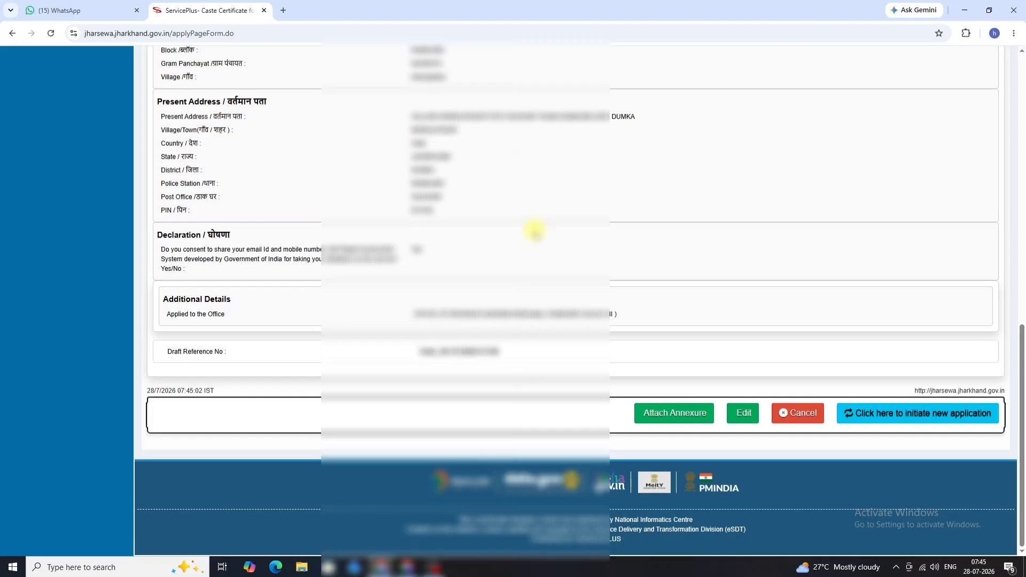
scroll(549, 217, up, 1)
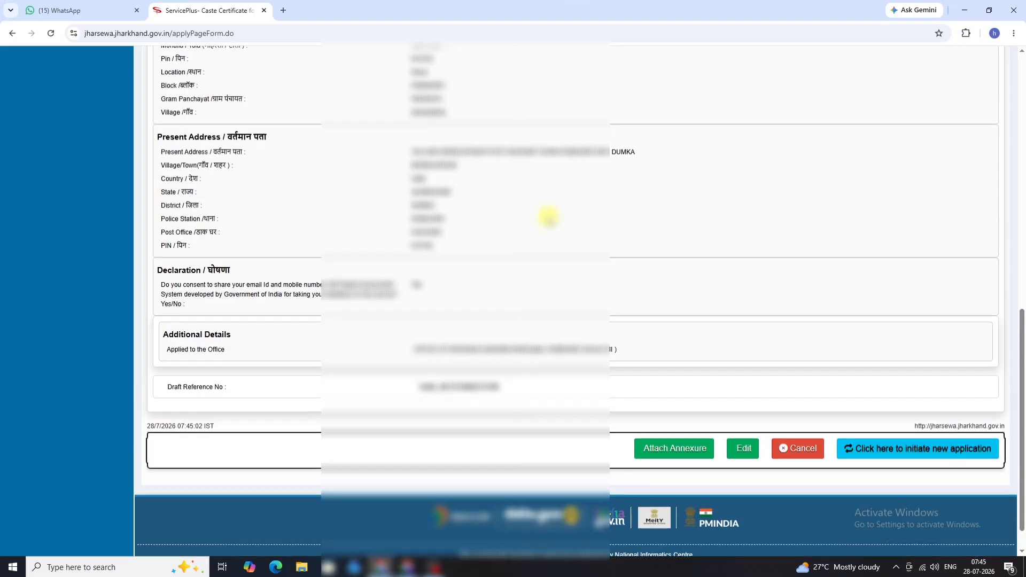
scroll(549, 217, up, 10)
scroll(549, 217, down, 11)
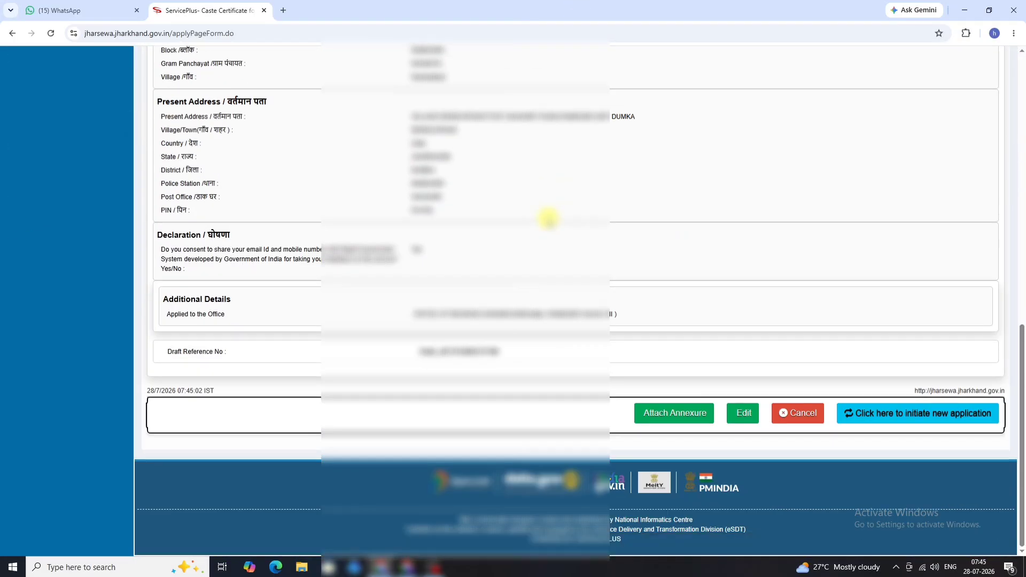
Step: On the enclosure page, pick PAN Card for citizenship proof and Aadhar Card for identity proof
click(671, 413)
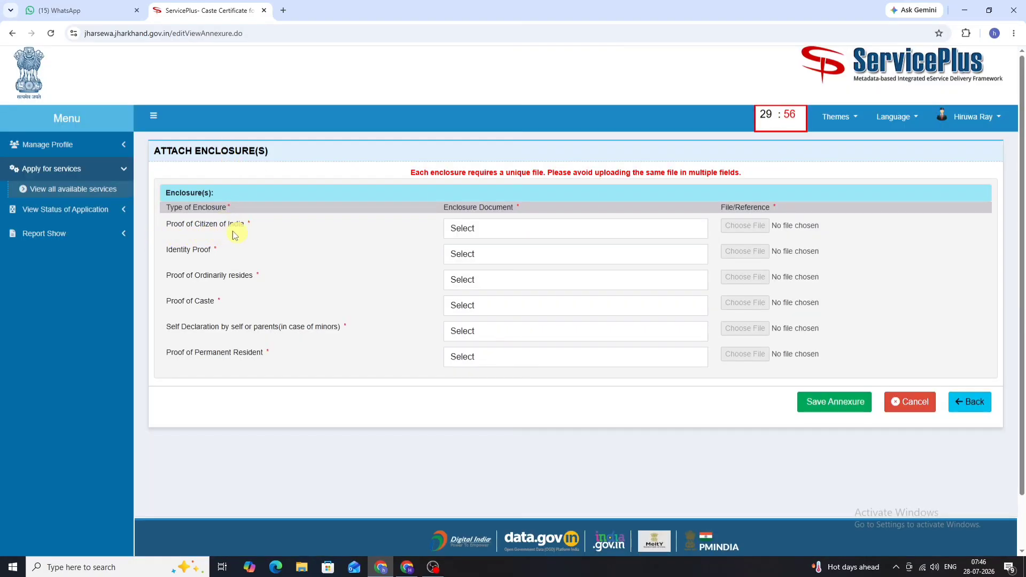
click(539, 229)
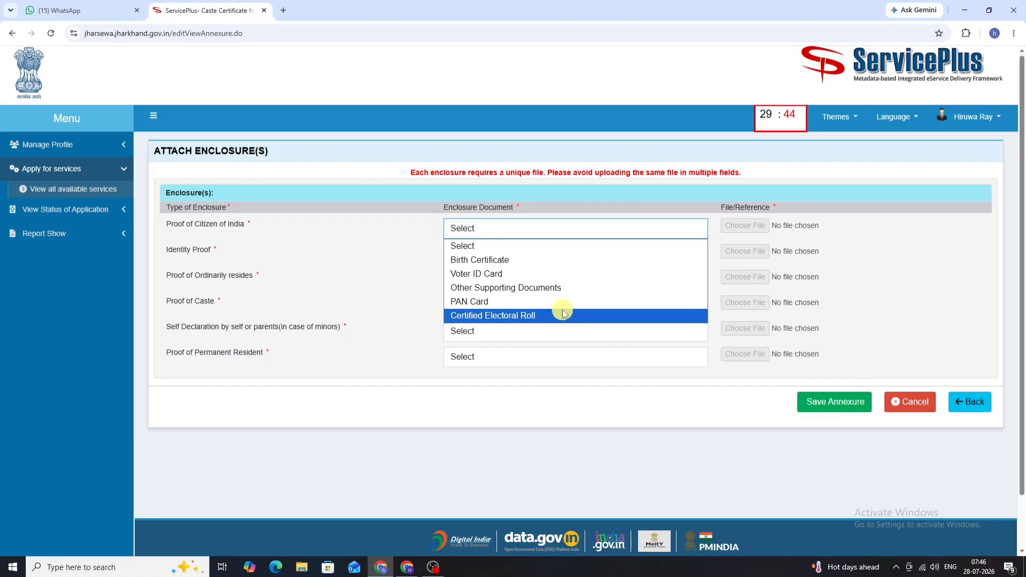
click(534, 302)
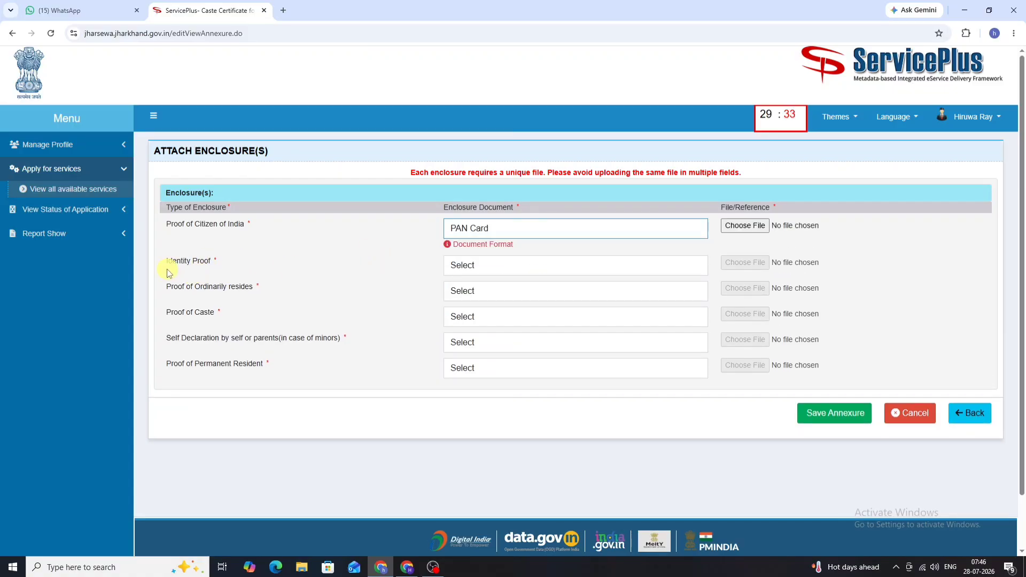
click(487, 262)
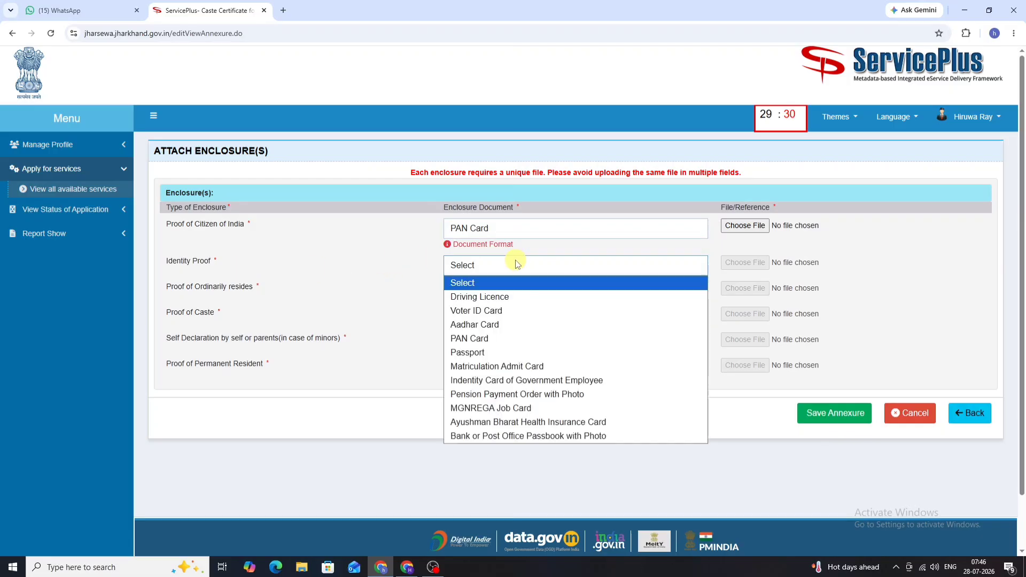
click(515, 325)
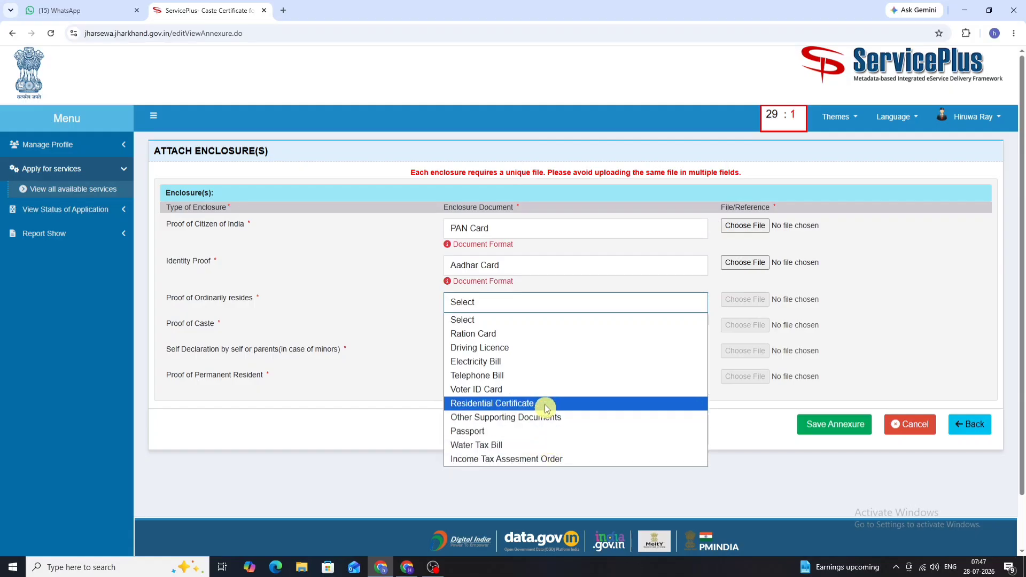
Step: Choose Ration Card, Khatian, Self declaration and Land Registration Document for the remaining enclosure rows
click(539, 334)
click(535, 339)
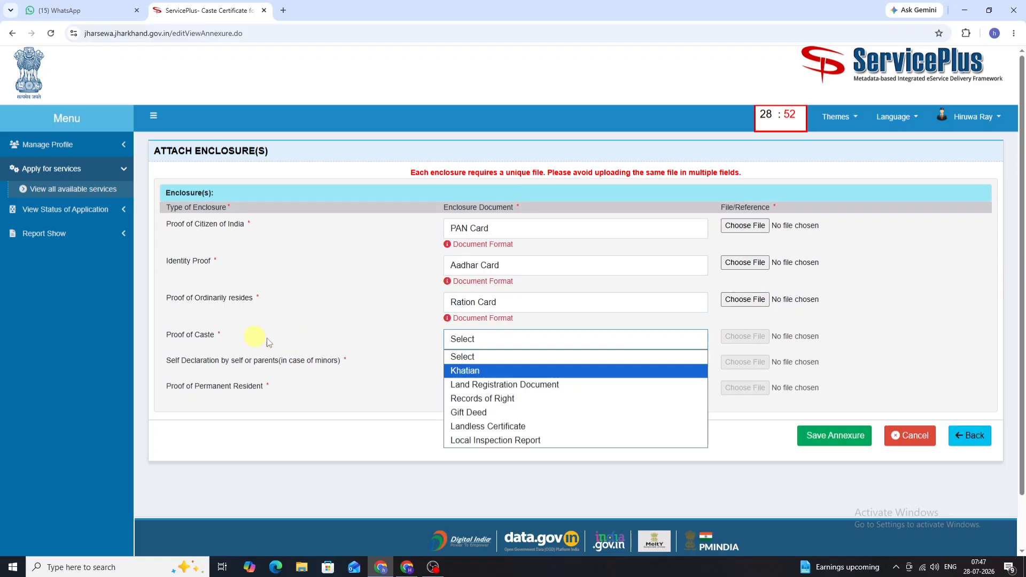
click(521, 373)
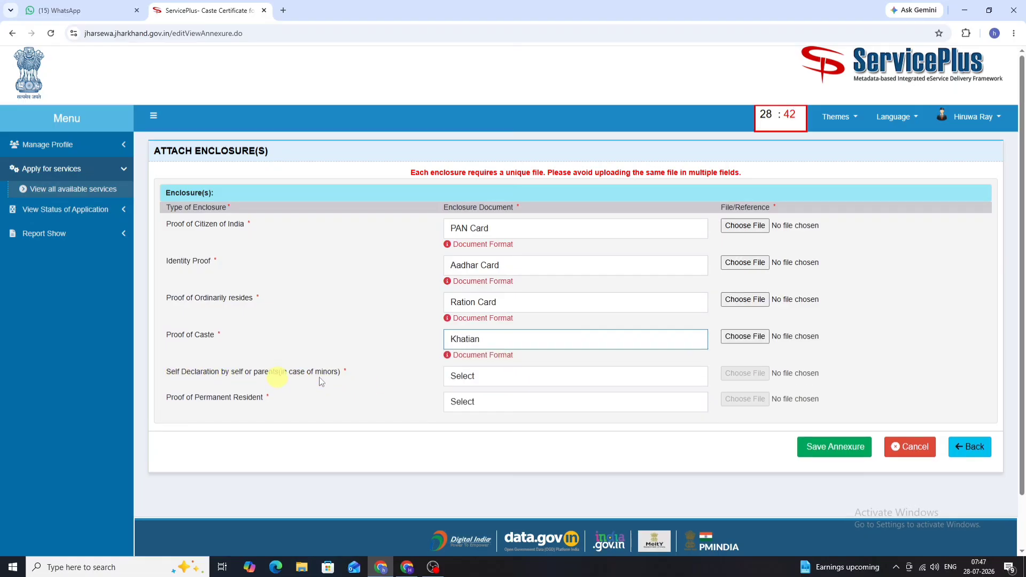
click(481, 375)
click(497, 409)
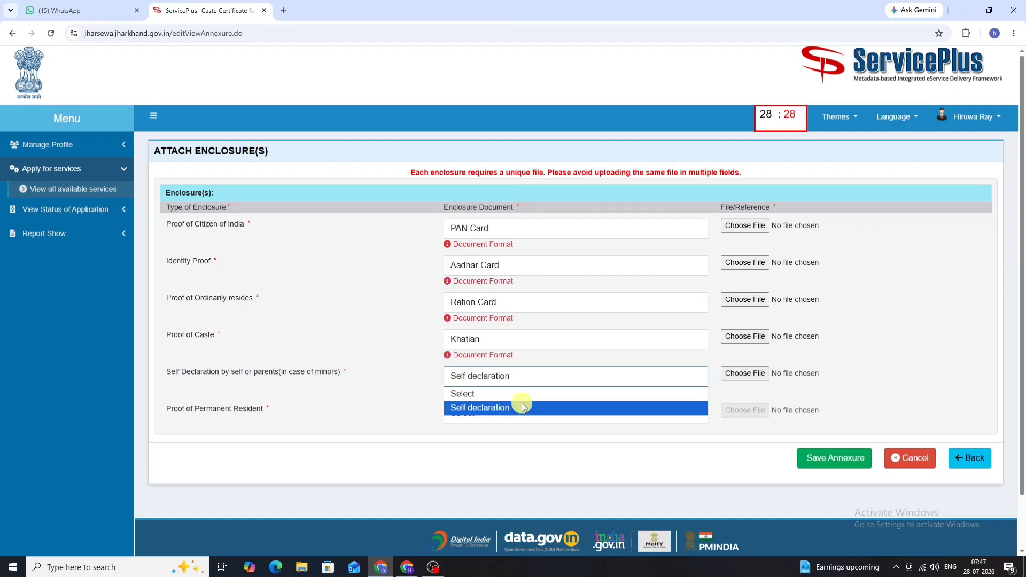
click(532, 378)
click(518, 409)
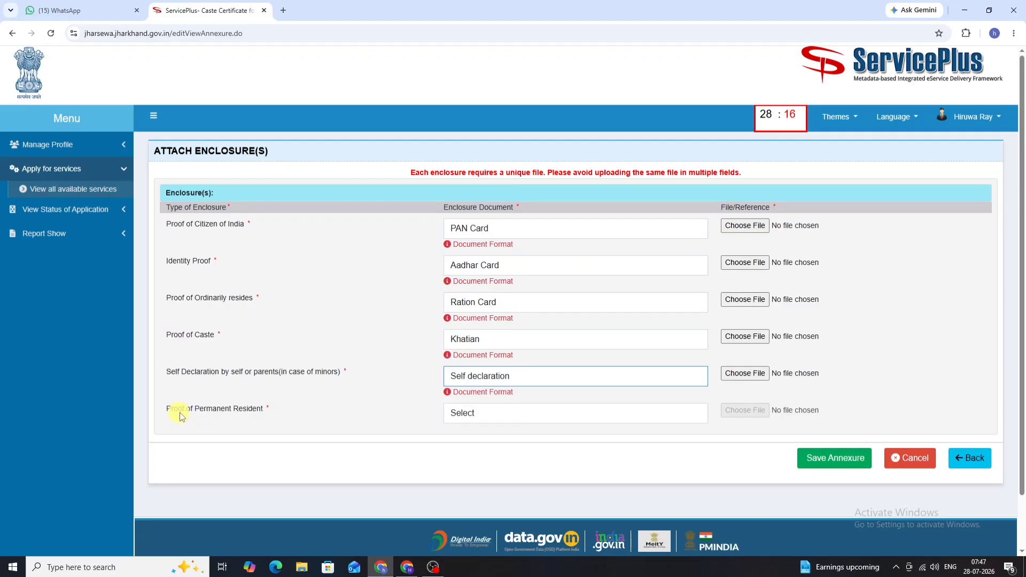
click(520, 414)
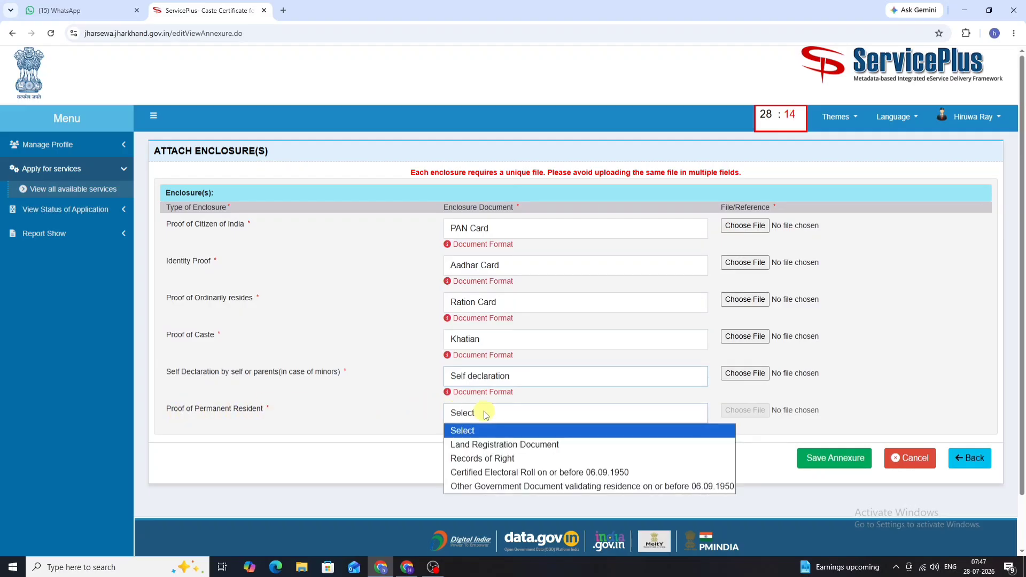
click(545, 444)
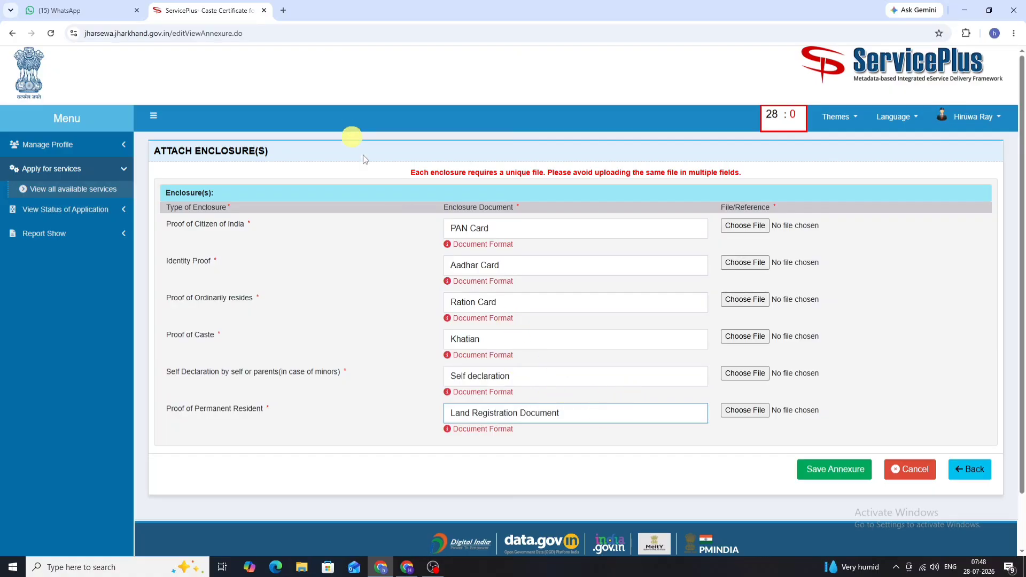
Step: Read through all three pages of ilovepdf_merged.pdf in Edge, then return to the ServicePlus enclosure page
key(alt+Tab)
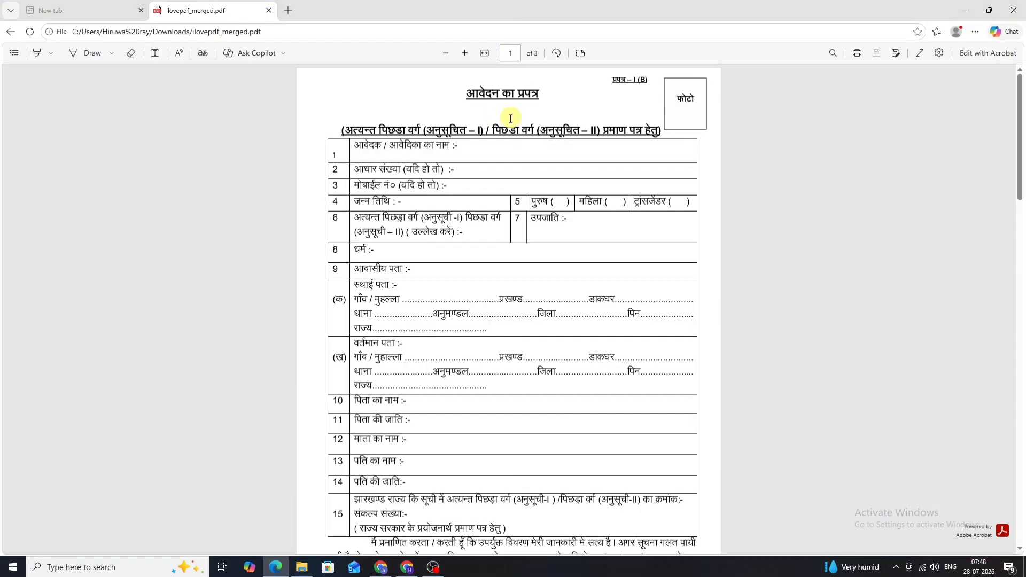
scroll(615, 198, down, 5)
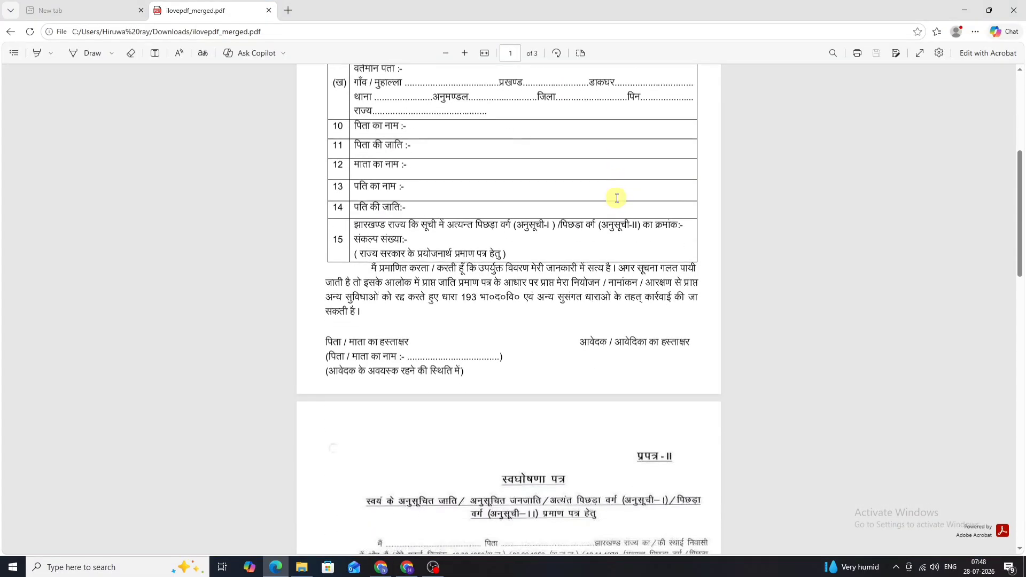
scroll(615, 199, down, 12)
scroll(416, 166, up, 18)
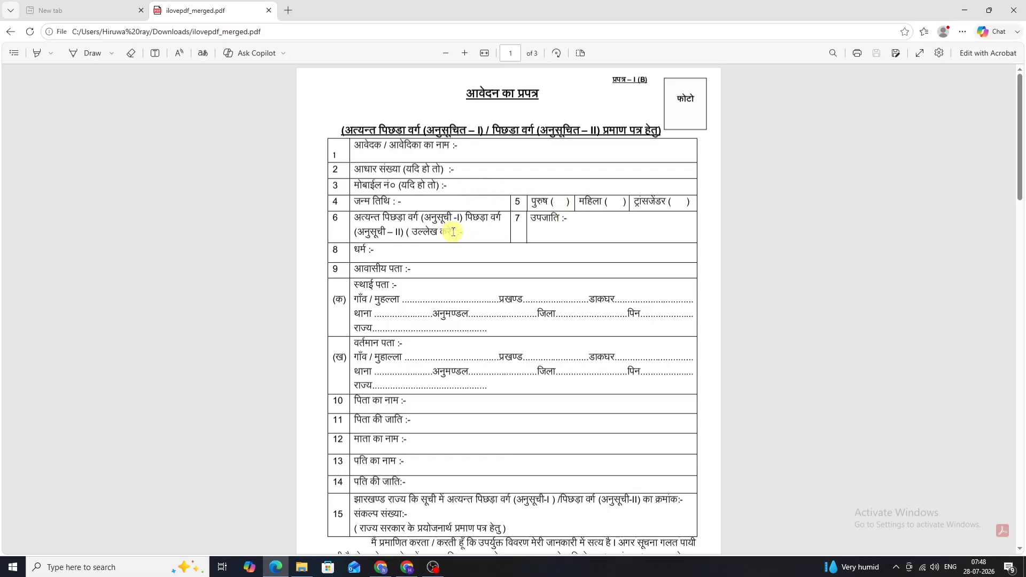
scroll(454, 232, down, 2)
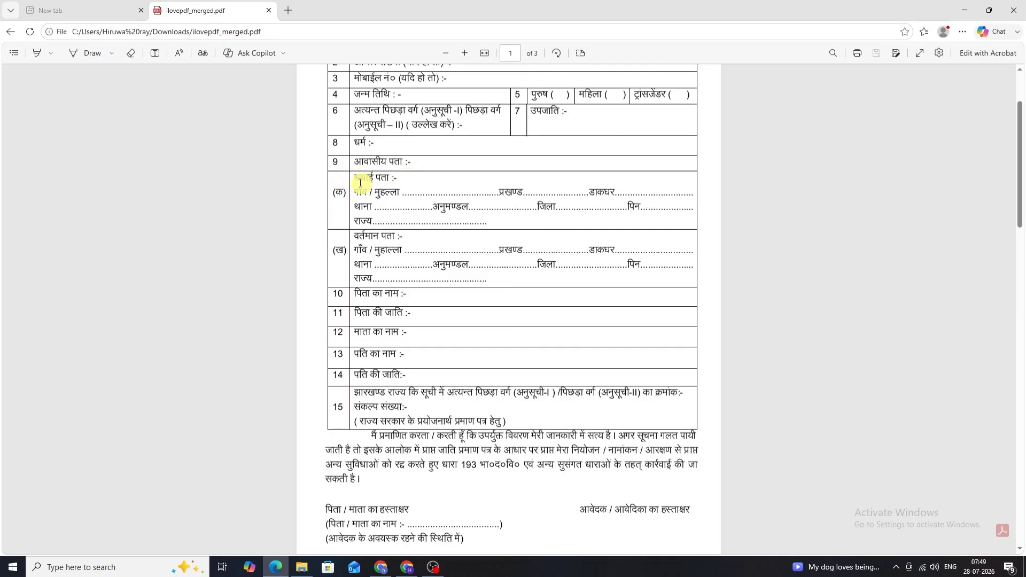
scroll(399, 230, down, 2)
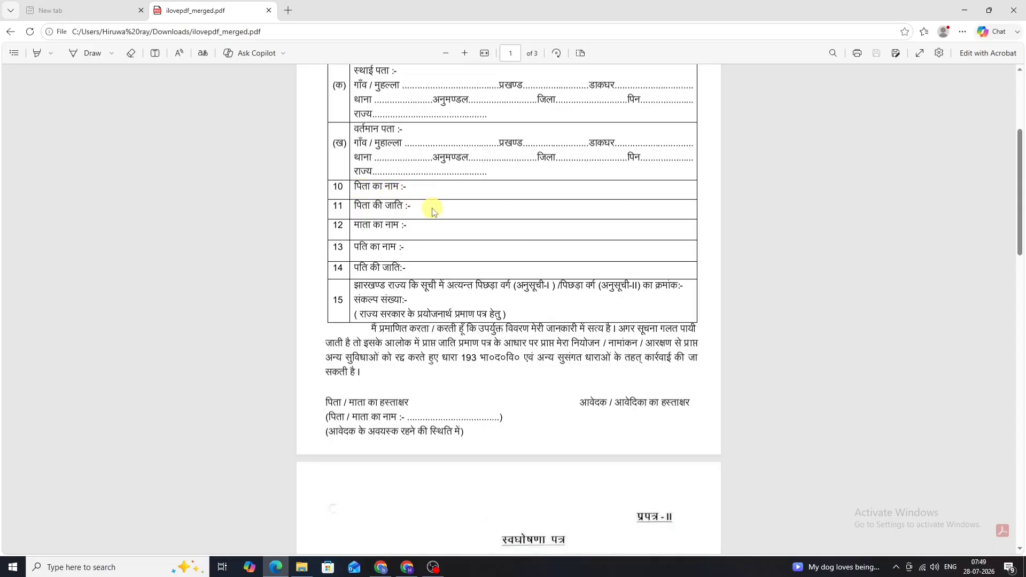
scroll(420, 230, down, 1)
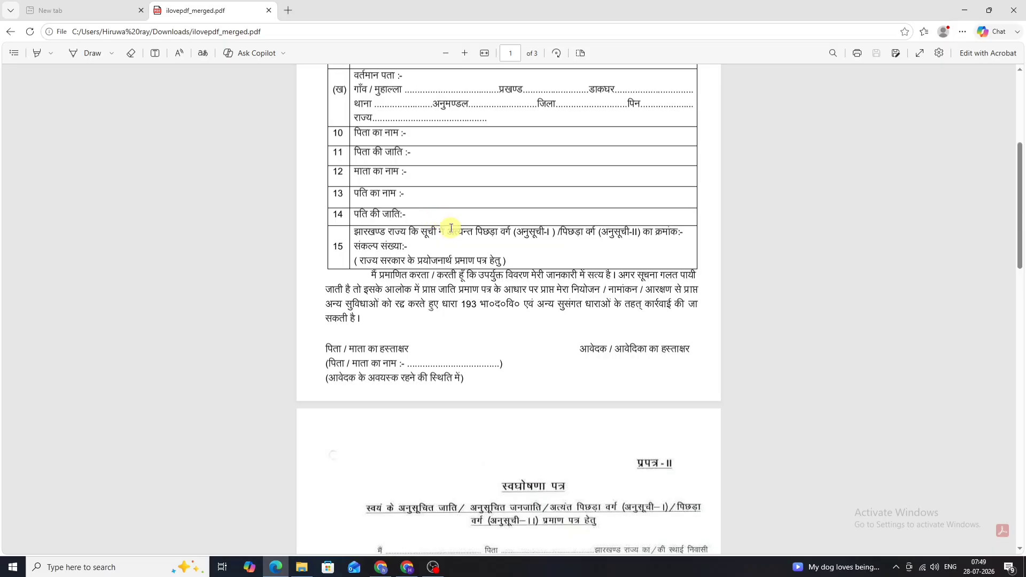
scroll(451, 229, down, 1)
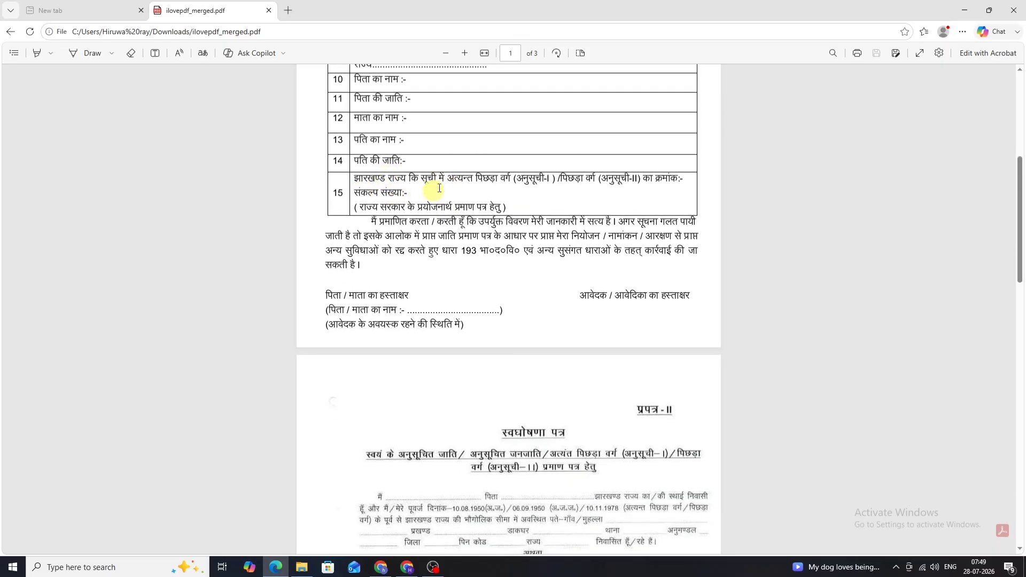
scroll(417, 182, up, 4)
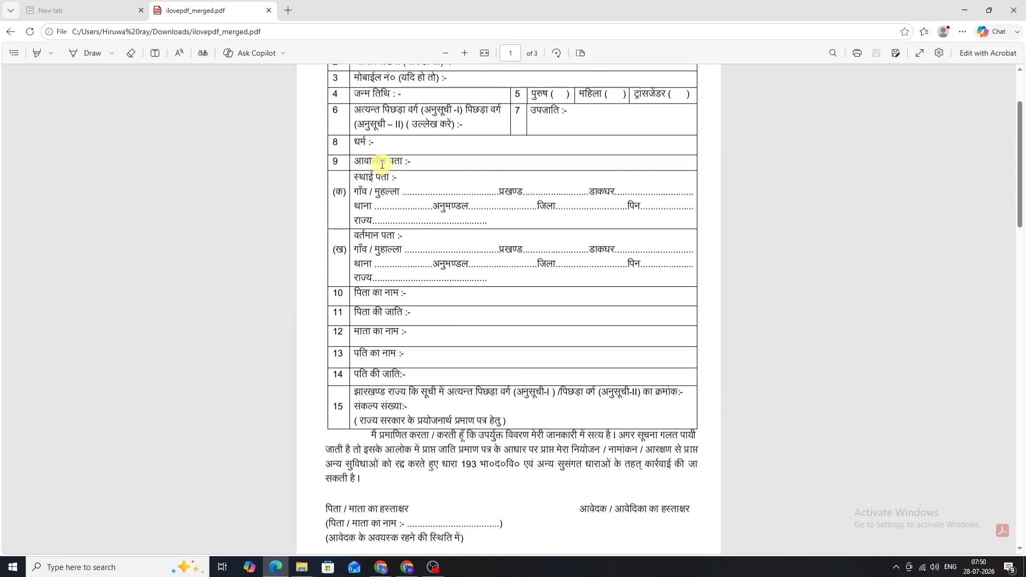
scroll(381, 176, down, 4)
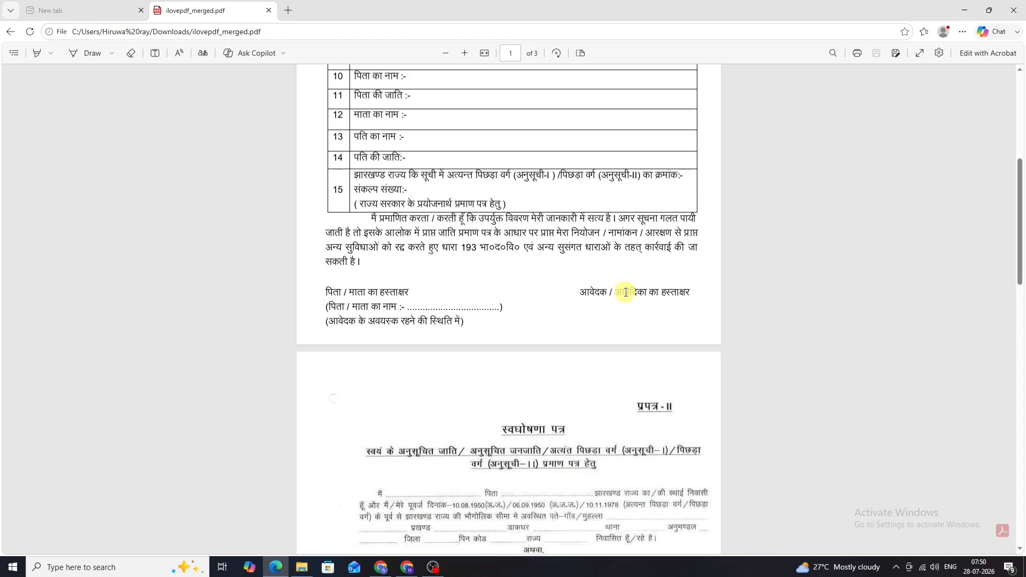
scroll(620, 291, down, 5)
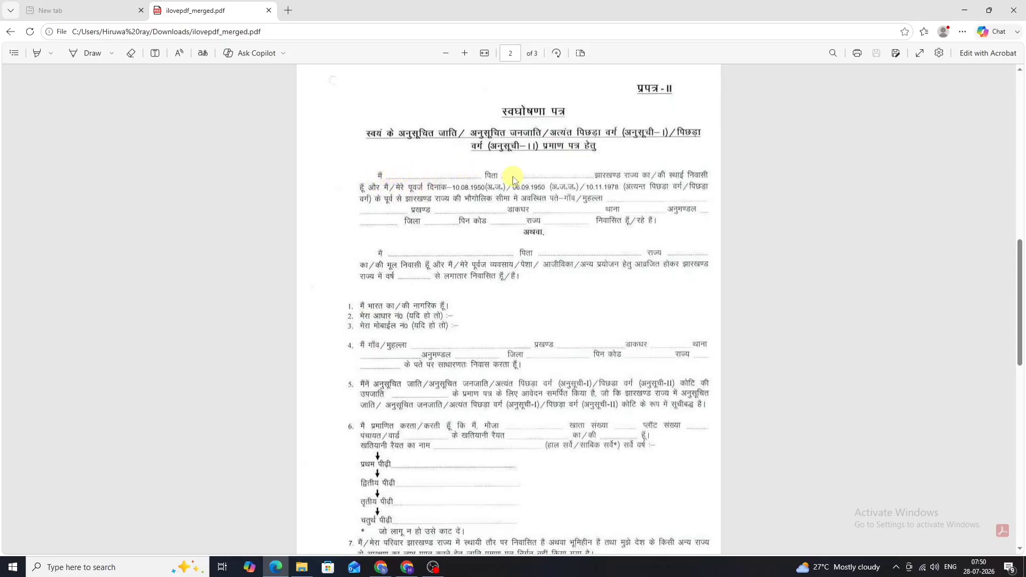
scroll(513, 176, down, 1)
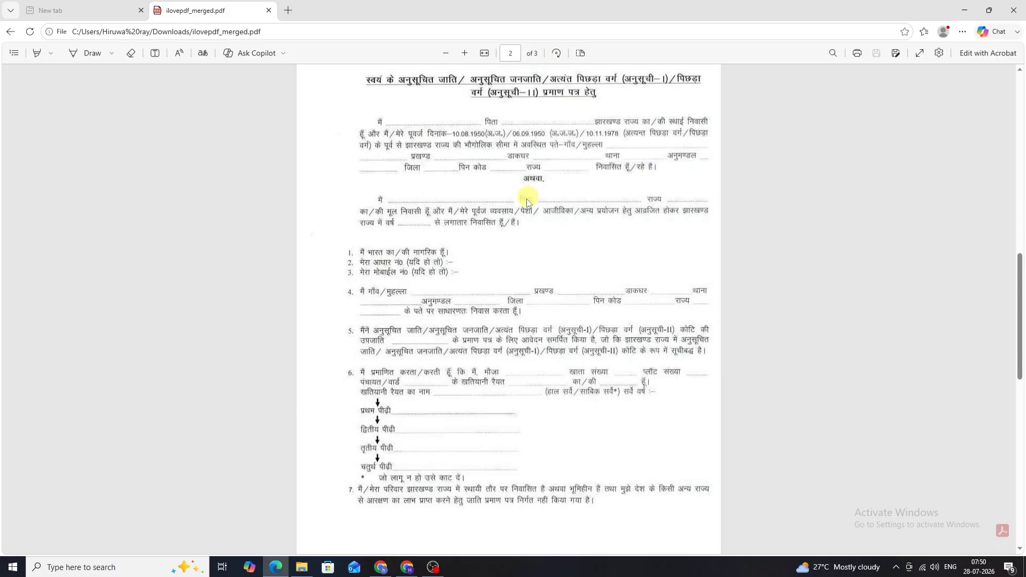
scroll(527, 203, down, 4)
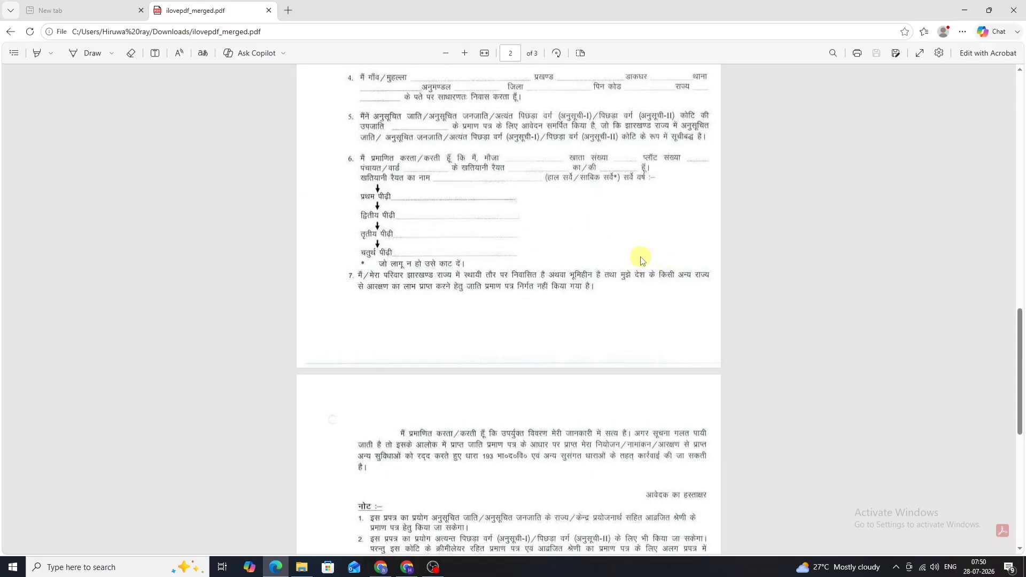
scroll(578, 266, down, 3)
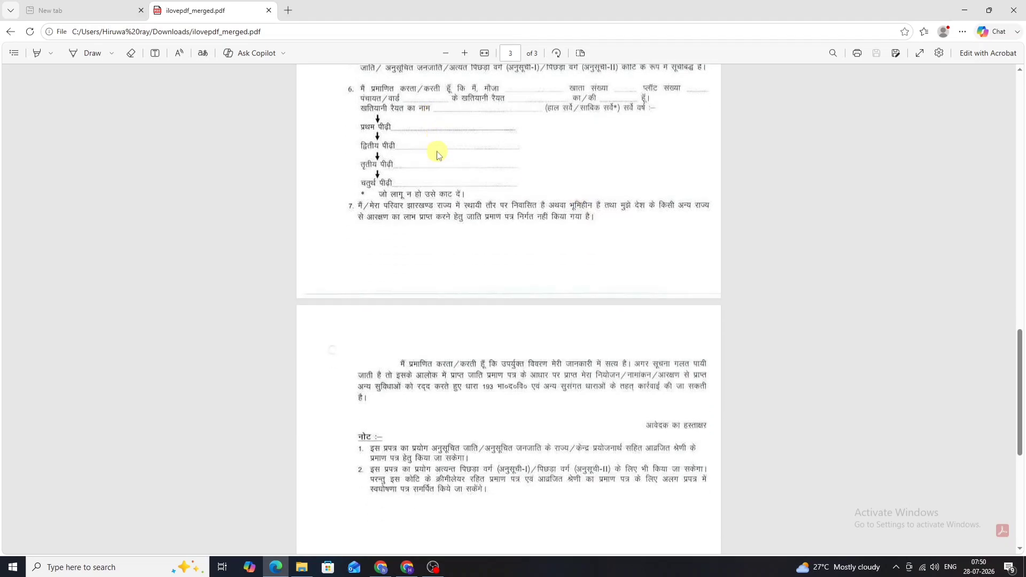
scroll(495, 162, down, 2)
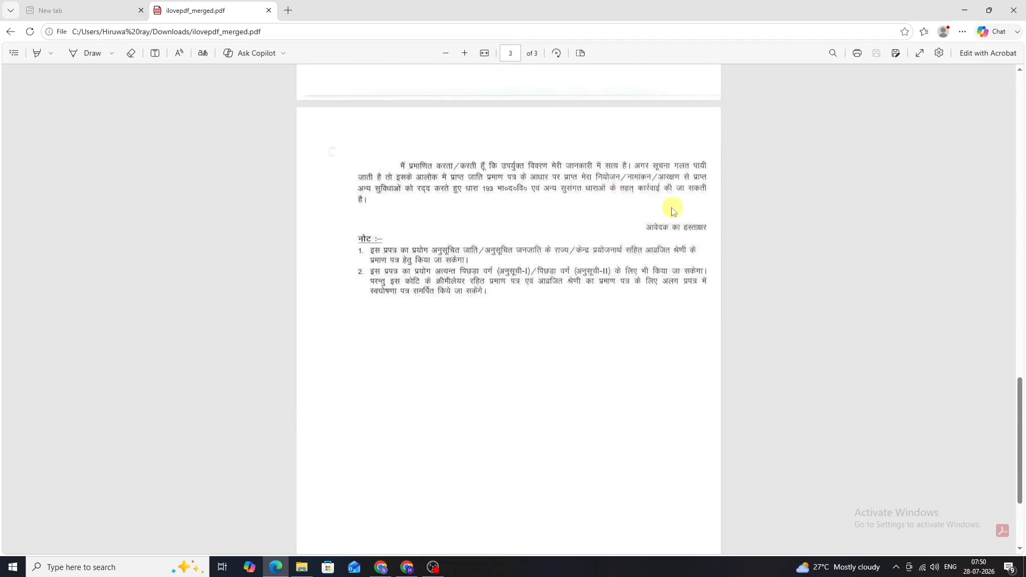
scroll(650, 213, down, 2)
scroll(589, 207, up, 3)
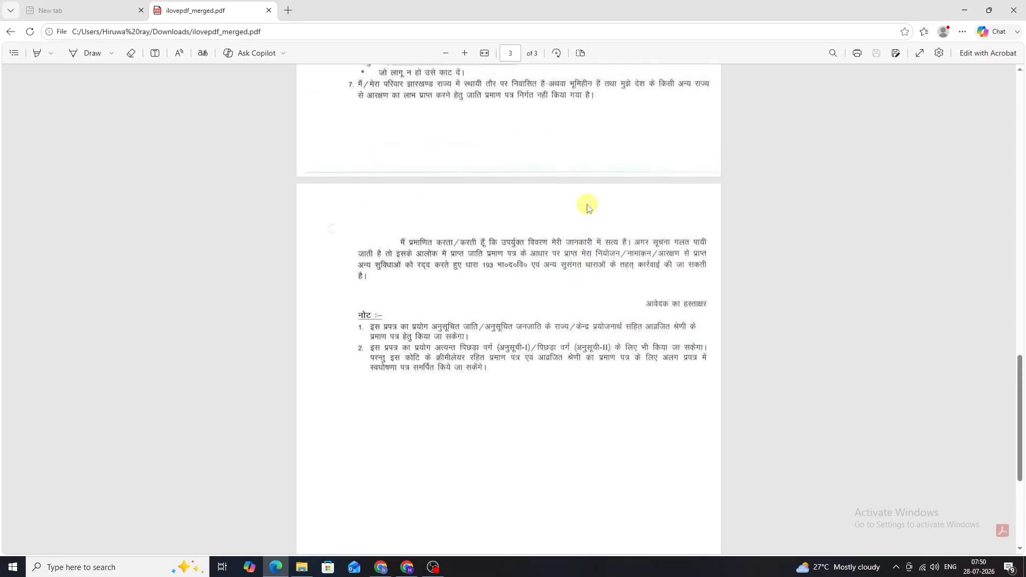
key(alt+Tab)
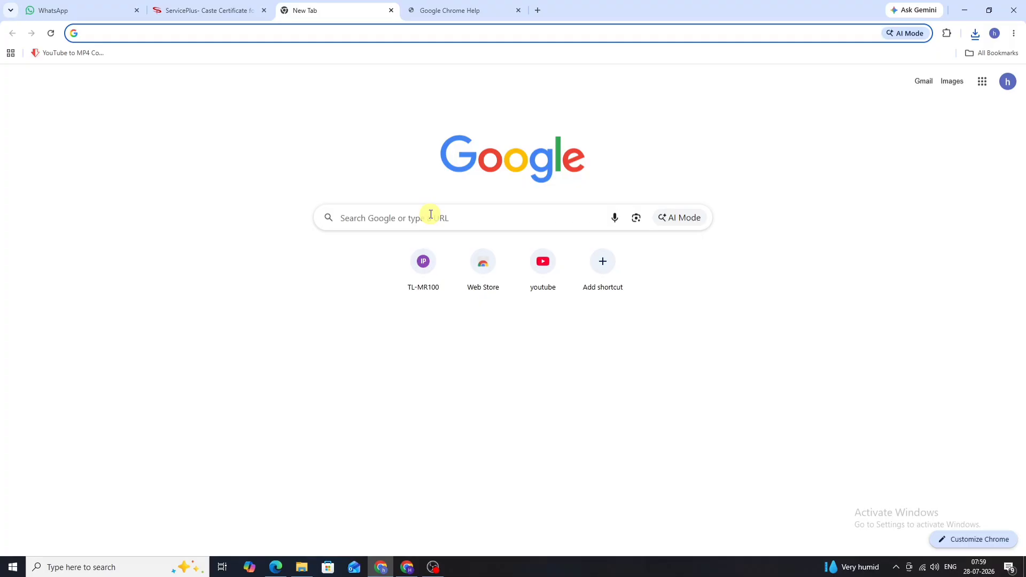
Step: Search for and open the iLovePDF website in a new tab
click(429, 214)
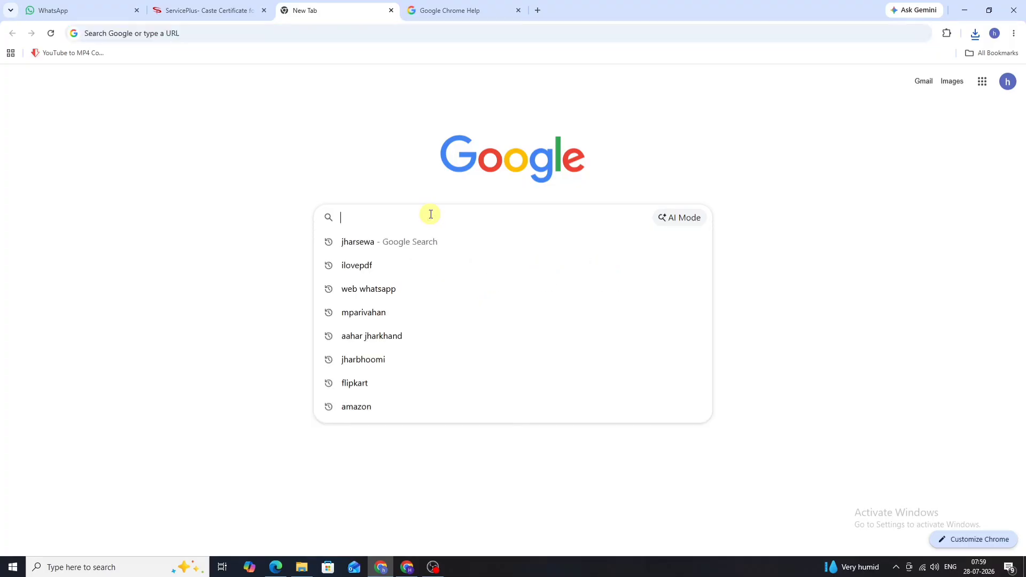
click(424, 262)
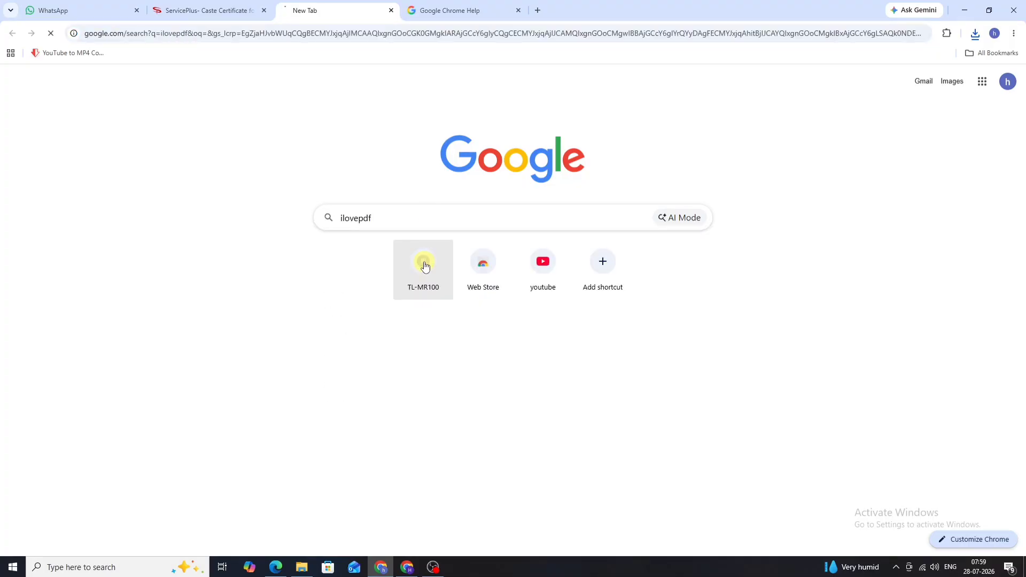
click(267, 166)
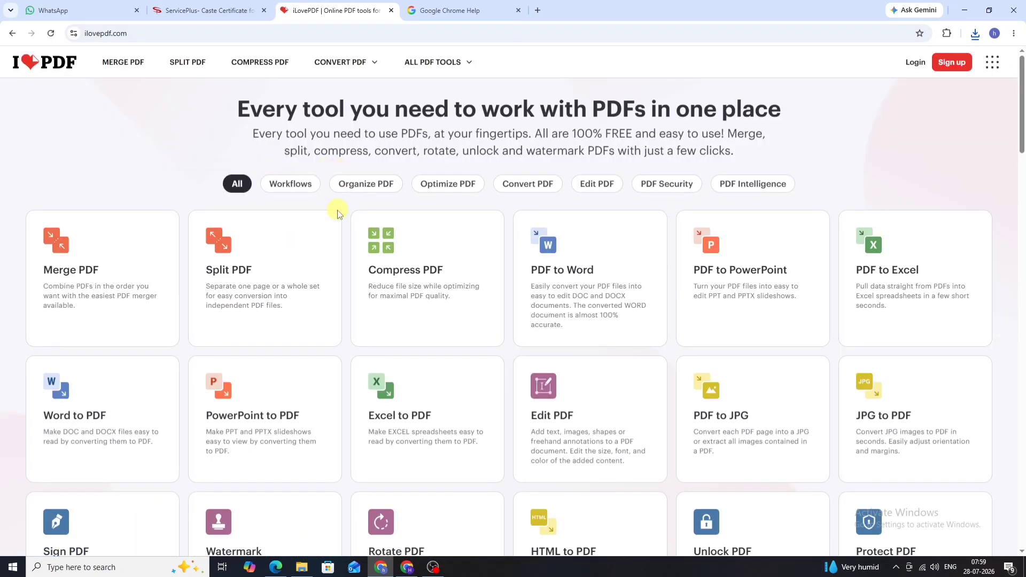
scroll(338, 213, down, 2)
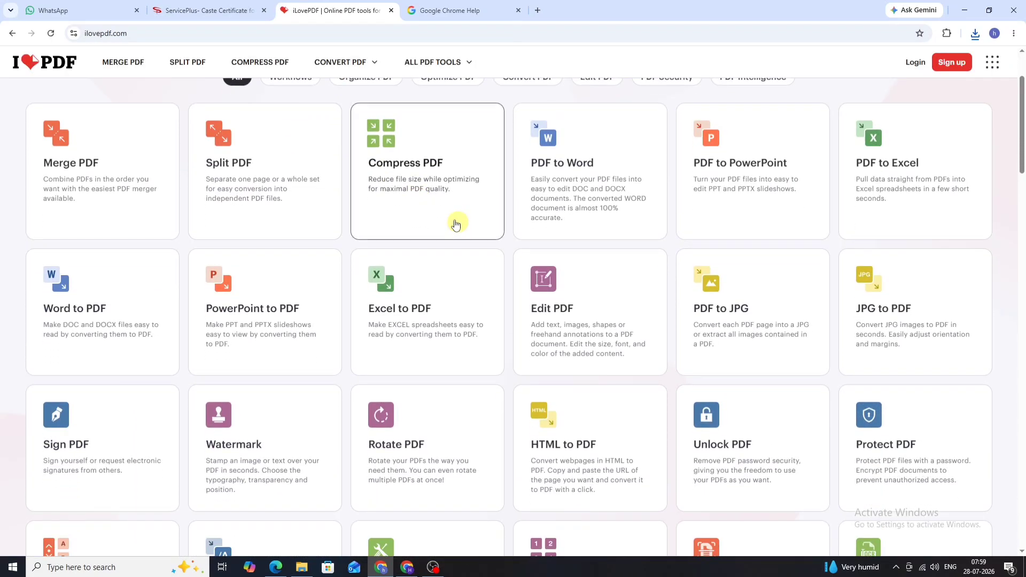
Step: Convert all eight document images from Downloads, reordered, into one PDF with JPG to PDF
click(902, 315)
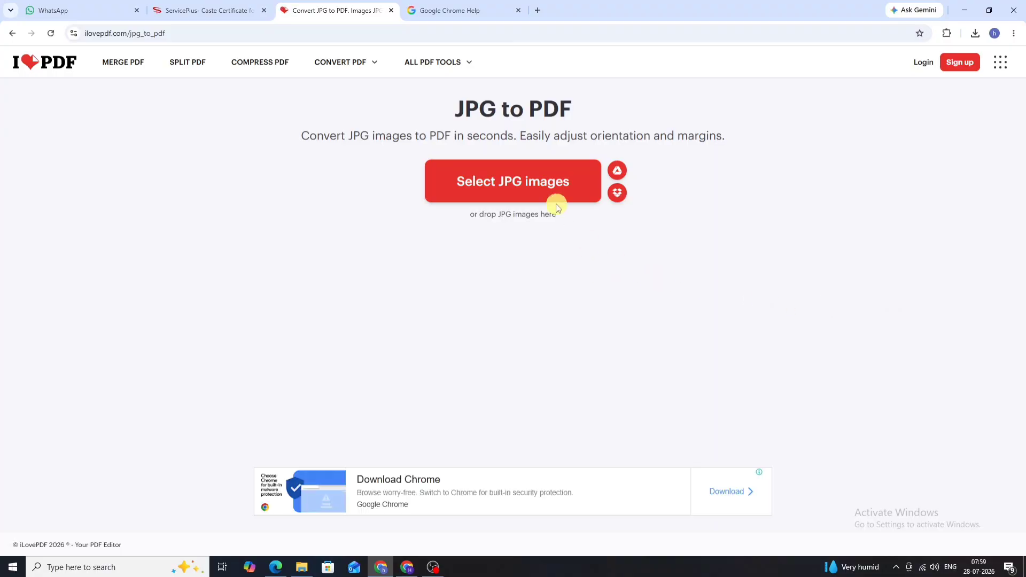
click(553, 191)
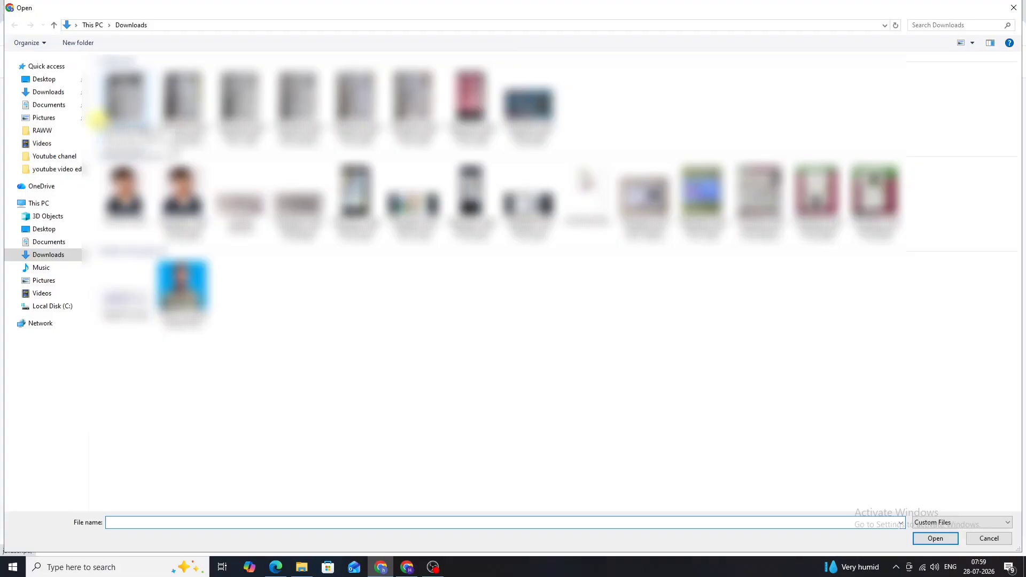
drag(95, 115, 559, 121)
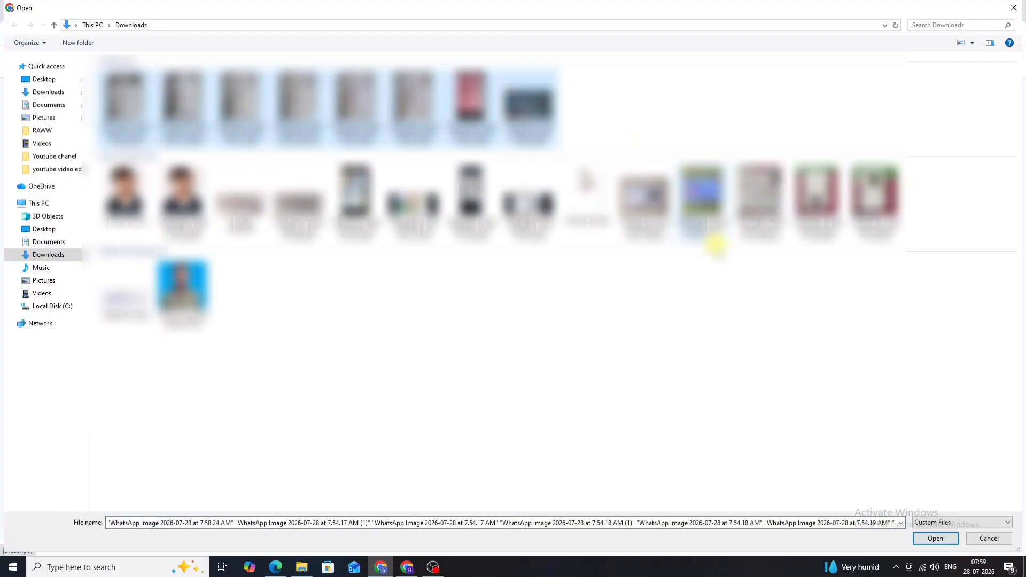
click(939, 540)
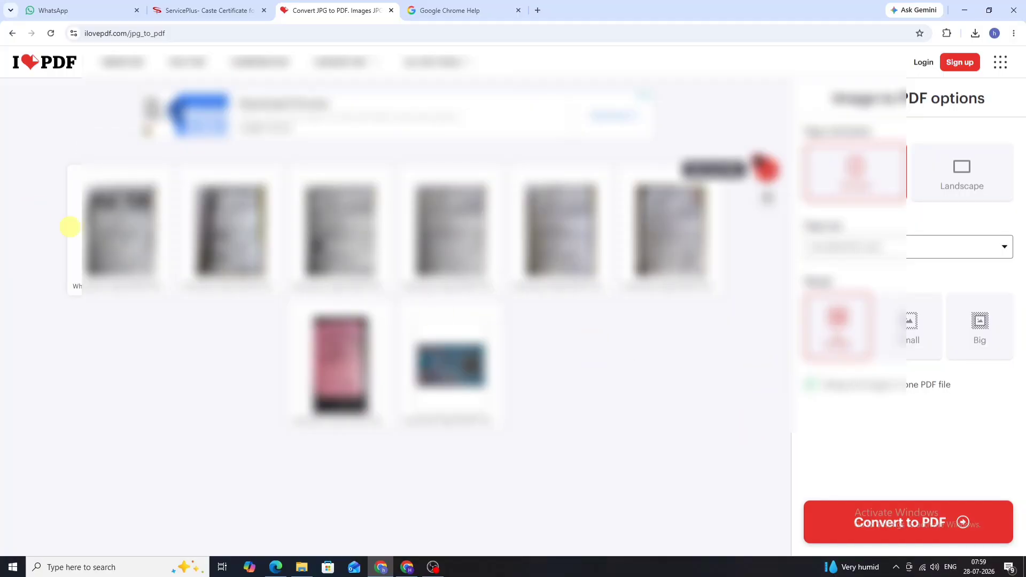
drag(130, 229, 344, 281)
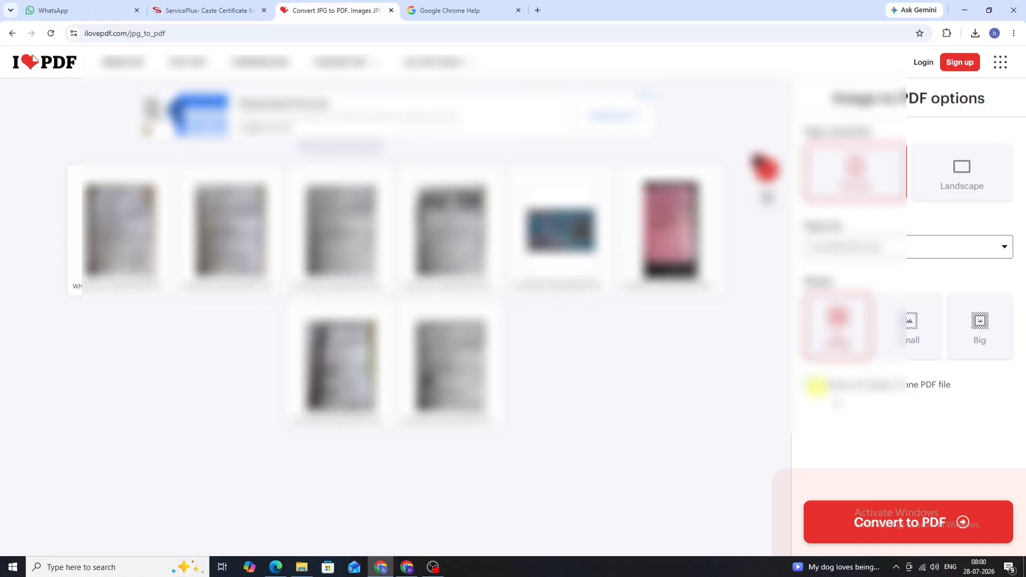
click(908, 522)
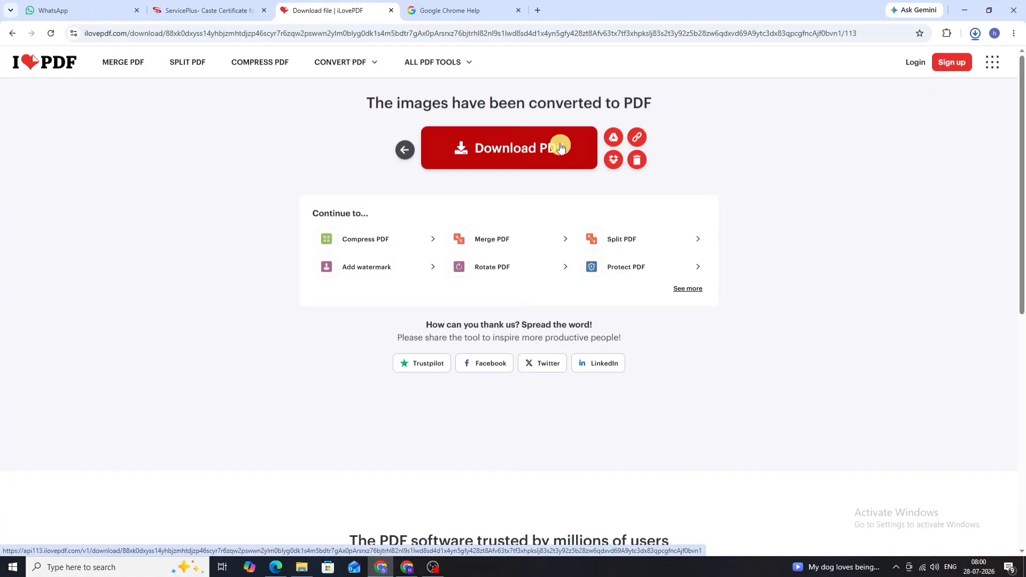
Step: Download and check the 8-page PDF, then replace the Chrome Help tab with a new tab
click(561, 147)
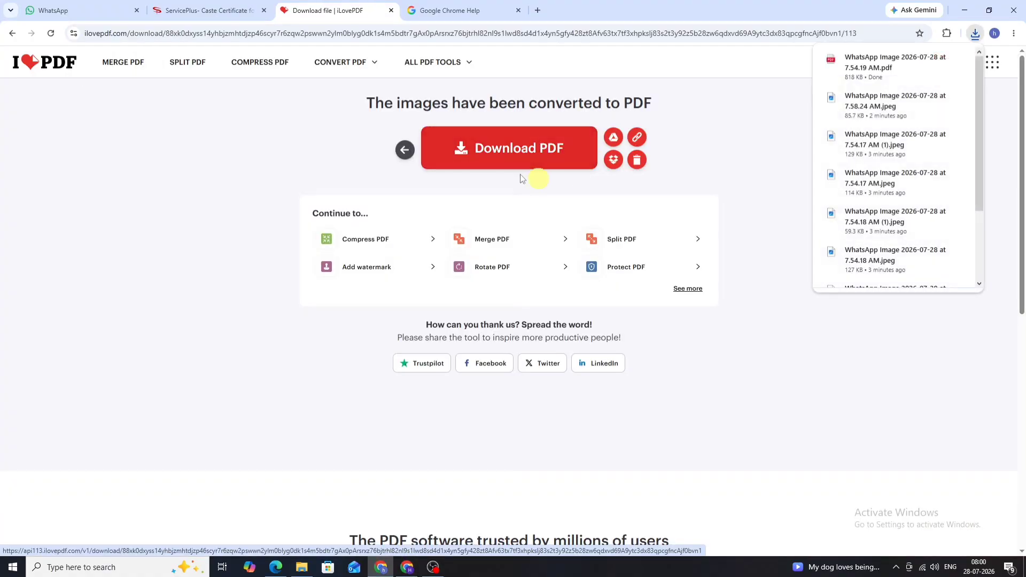
click(936, 70)
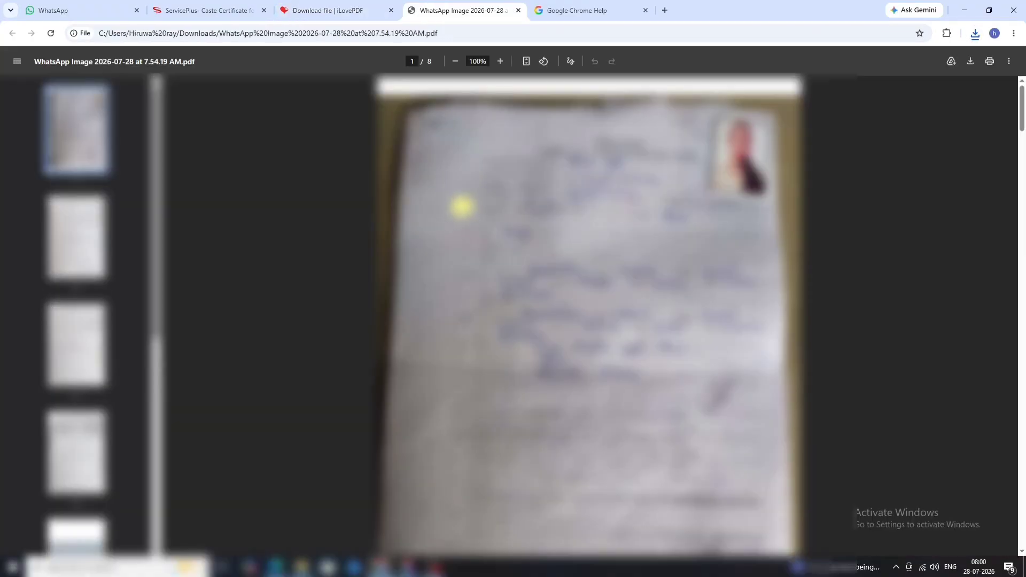
scroll(465, 208, down, 8)
scroll(469, 215, down, 15)
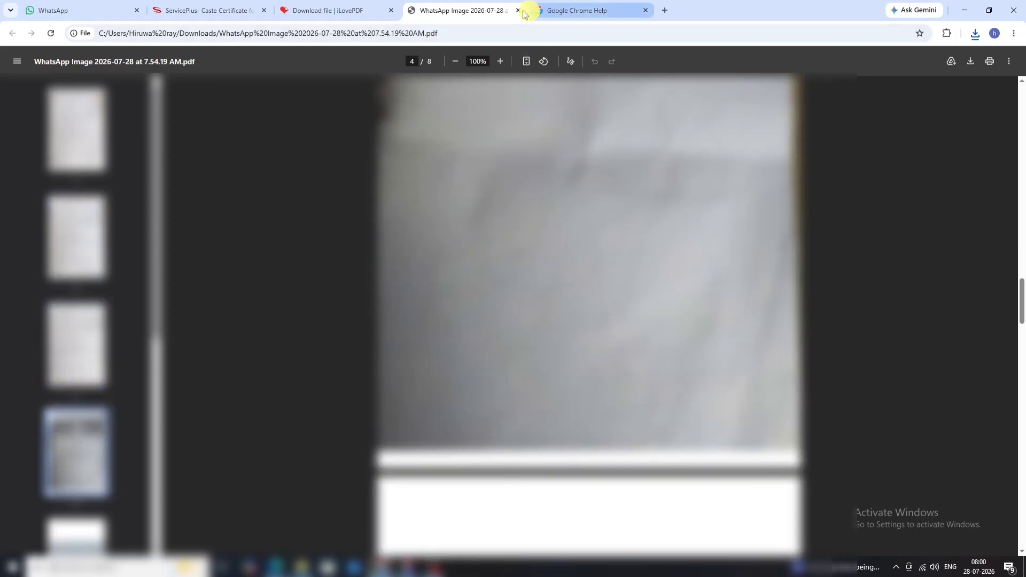
click(646, 10)
click(538, 11)
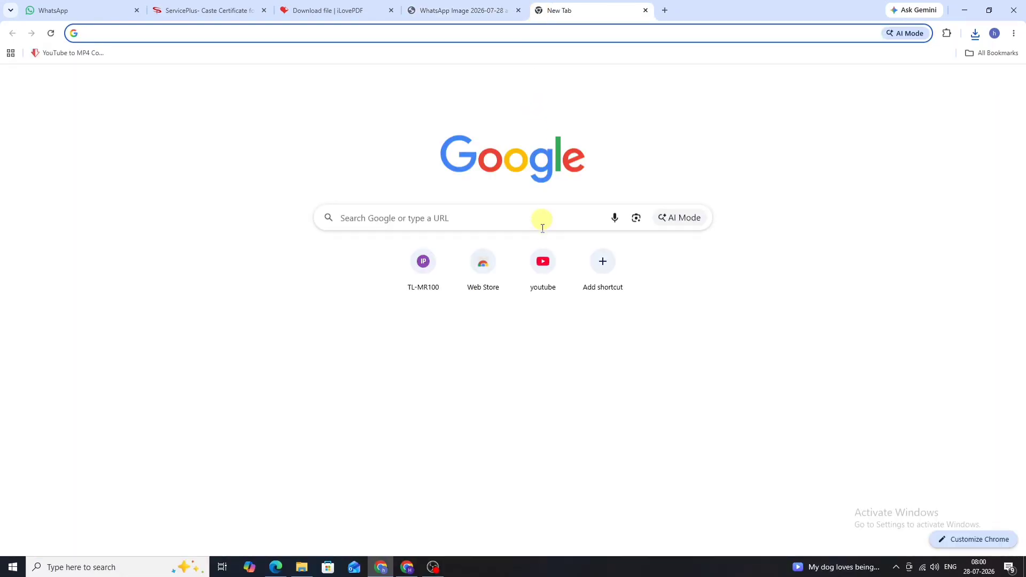
Step: Compress the new 818.31 KB PDF to 415.64 KB with 11zon Compress PDF and download it
click(535, 216)
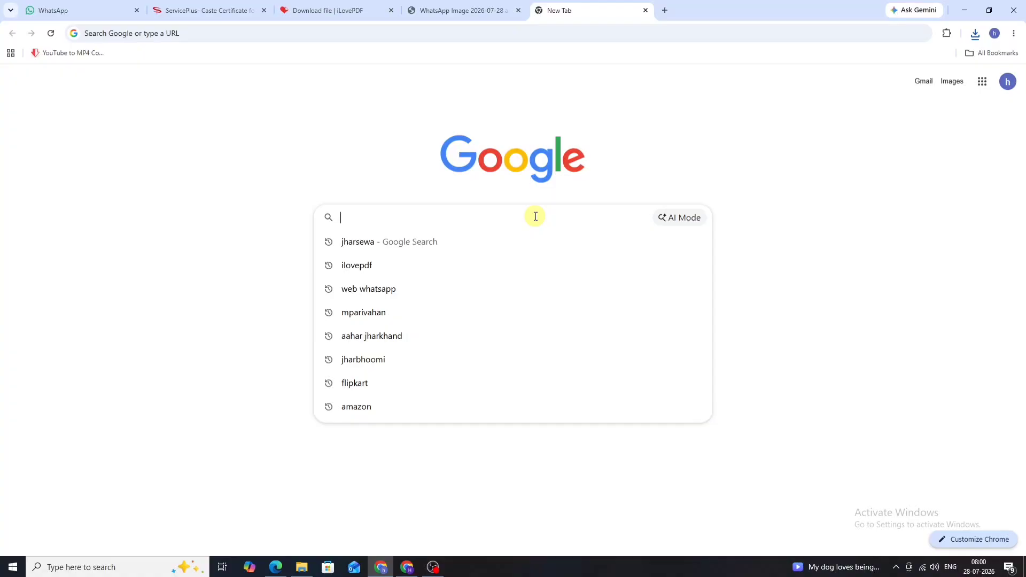
text(11zon)
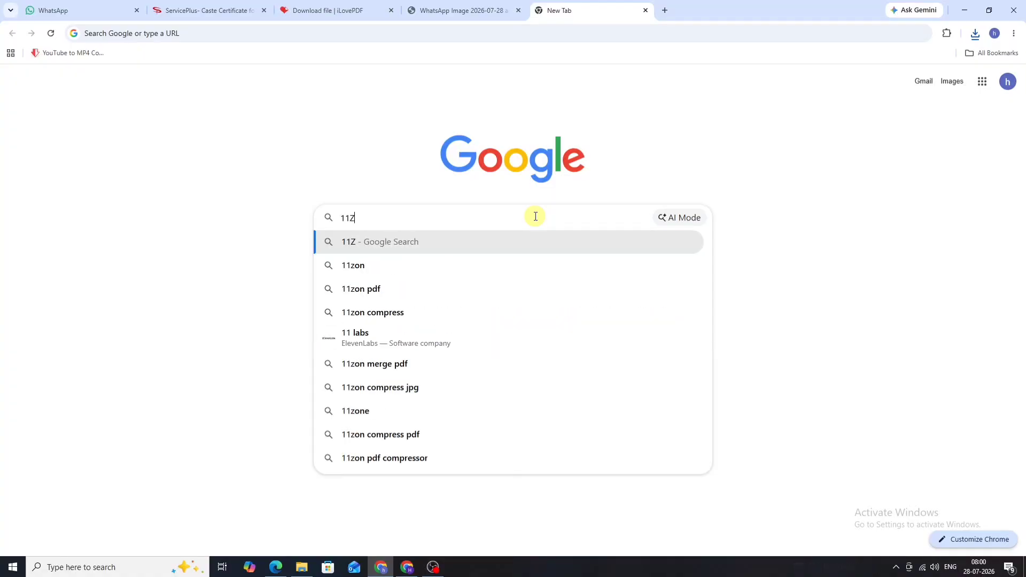
key(Return)
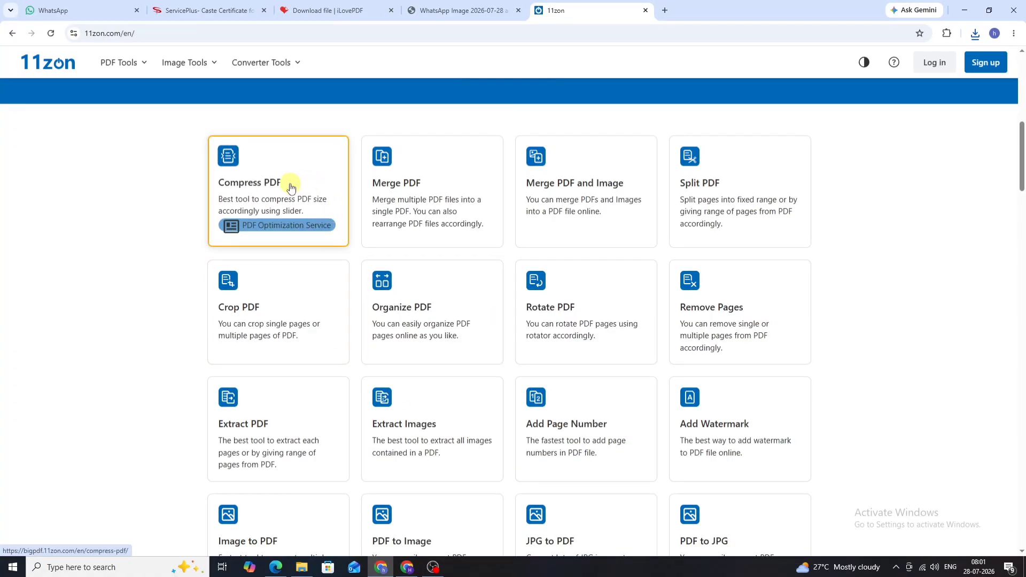
click(289, 183)
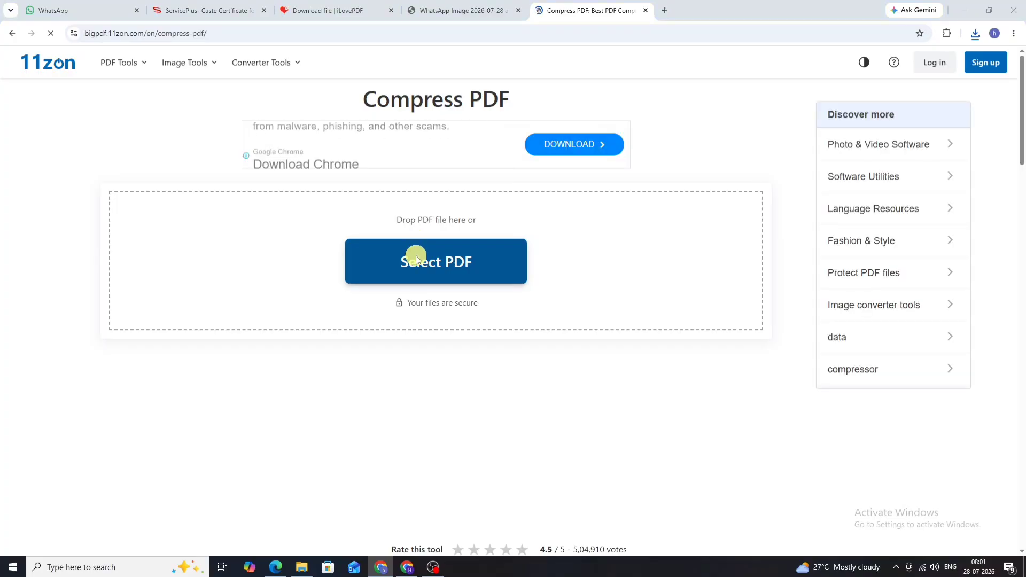
click(416, 256)
click(122, 95)
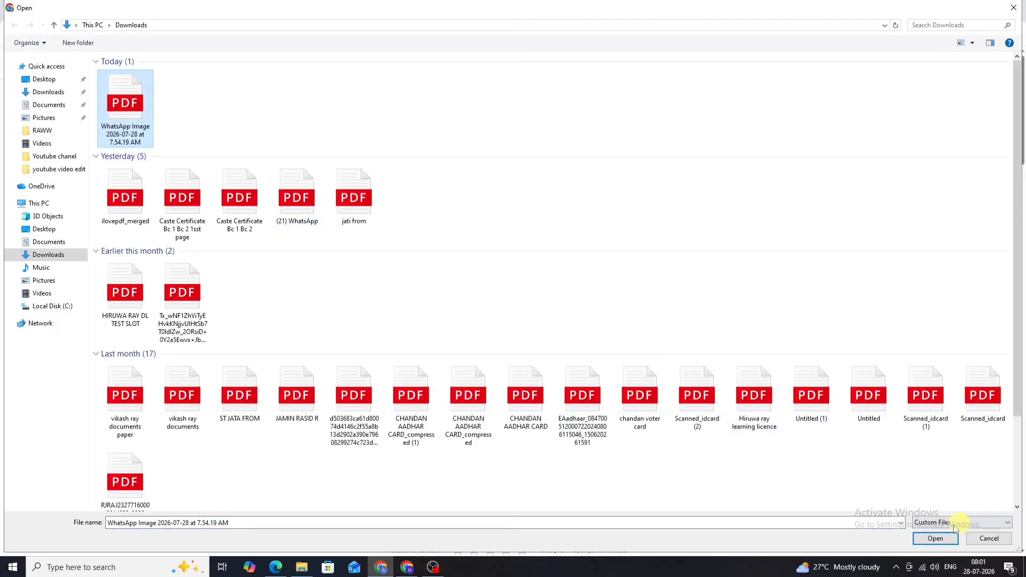
click(942, 540)
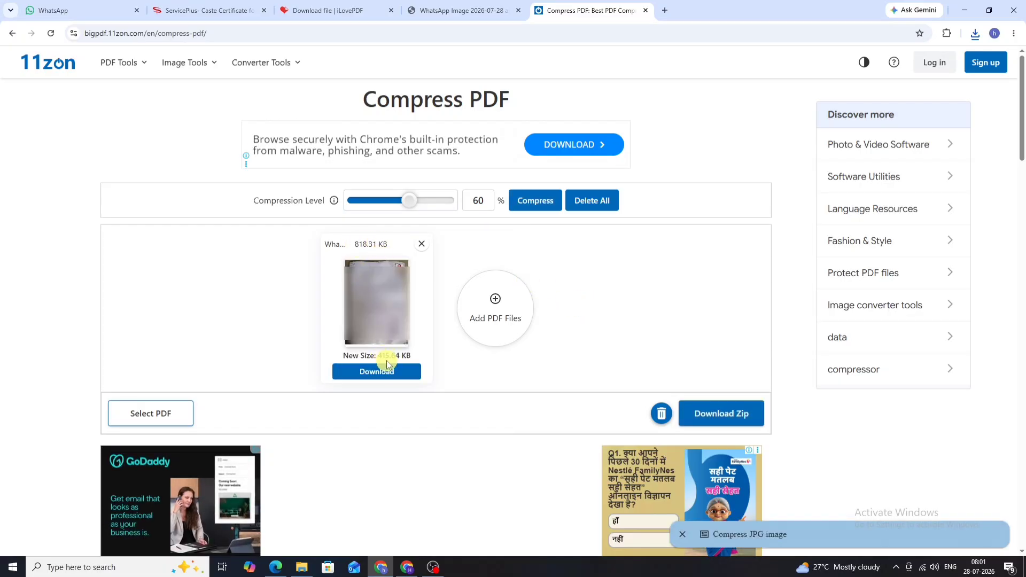
click(377, 372)
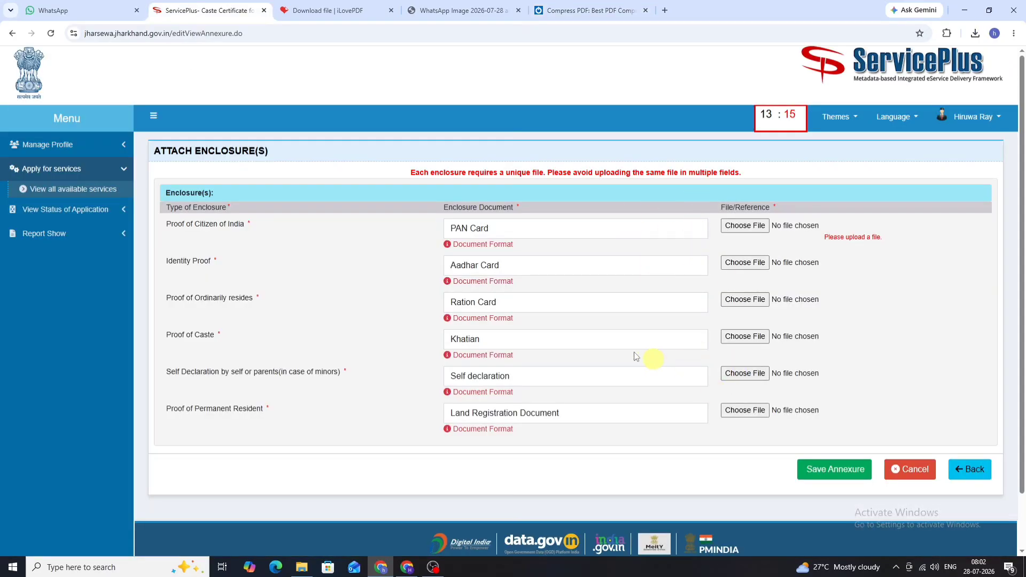
Step: Attach JATI DOCOMANT.pdf to the enclosure fields and save the annexure
click(745, 226)
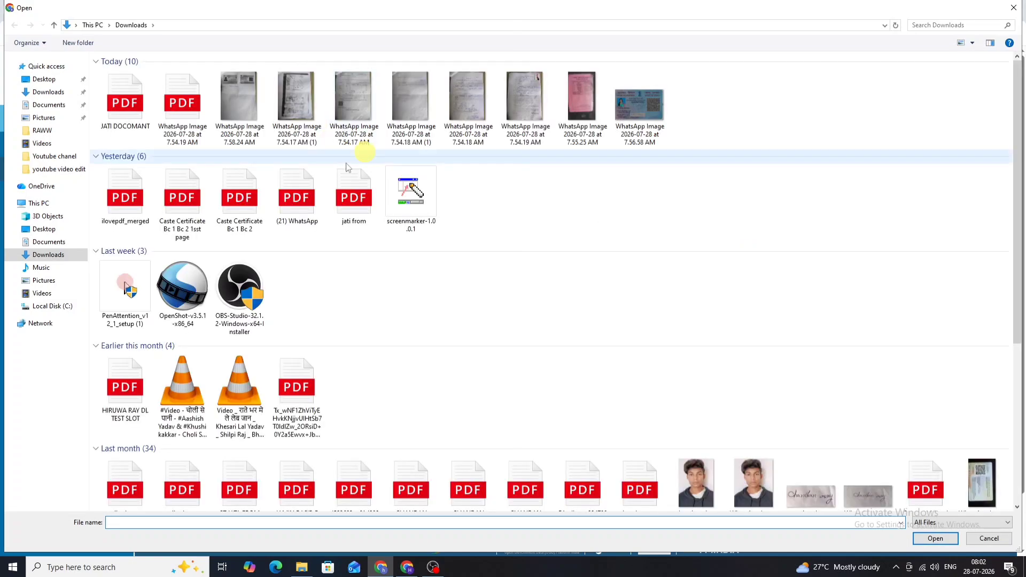
click(125, 101)
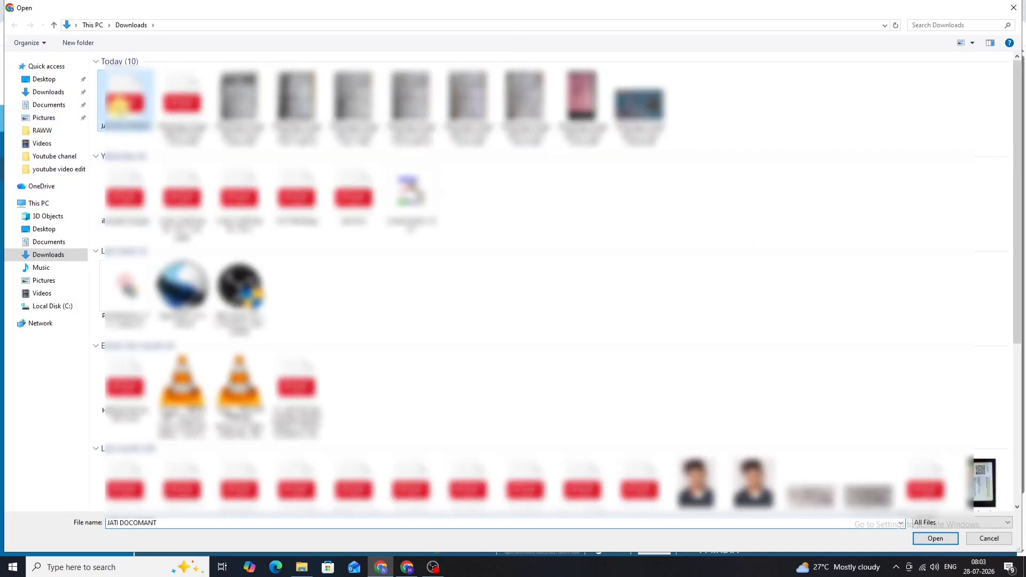
click(945, 541)
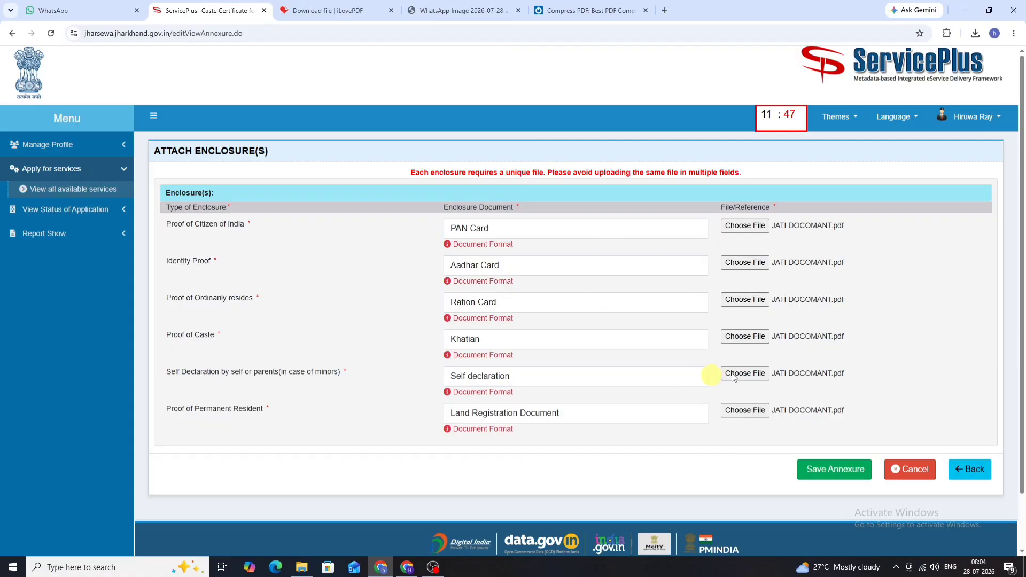
click(831, 469)
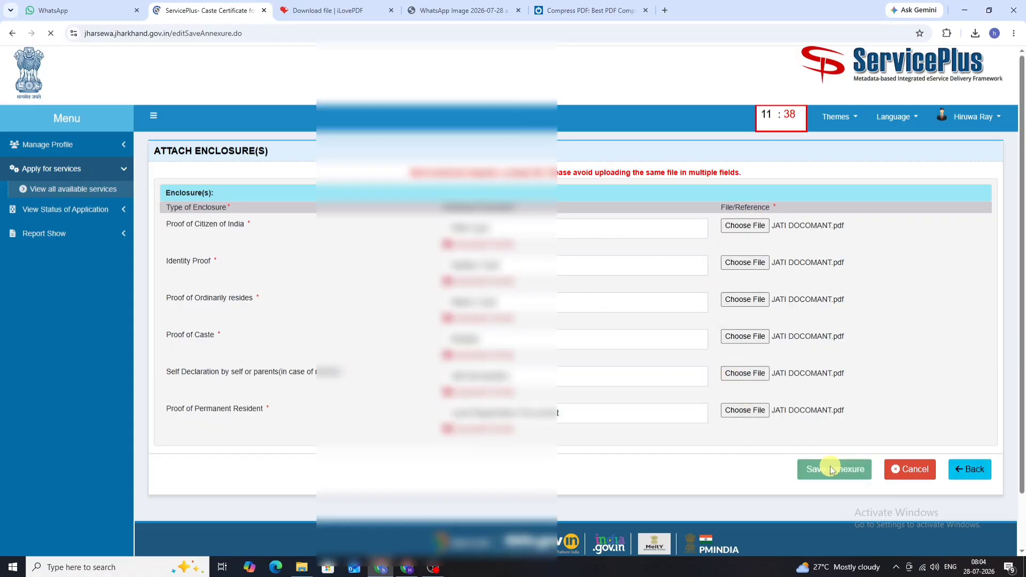
Step: Scroll down to the Annexure List and submit the Caste Certificate application
scroll(831, 469, down, 15)
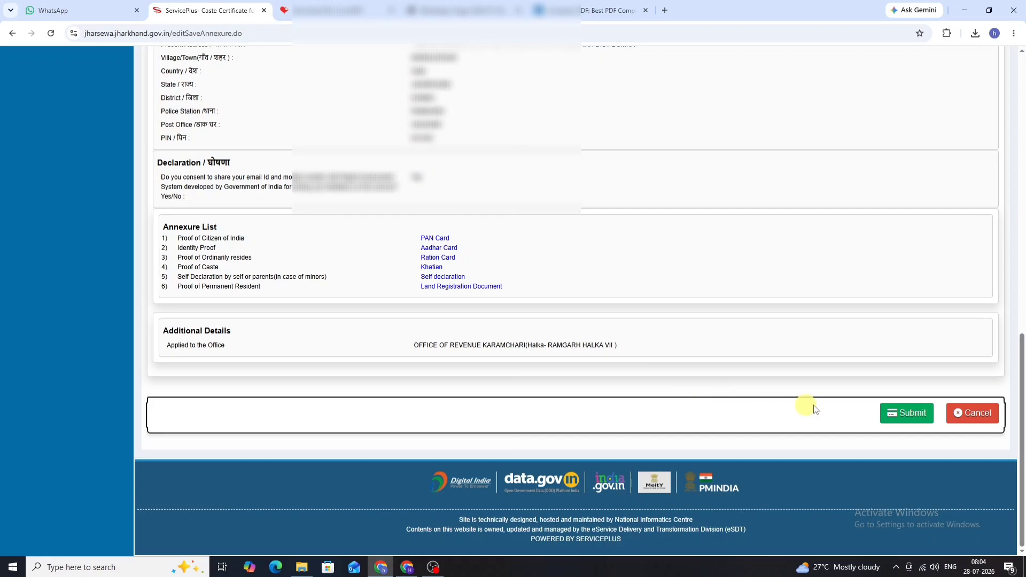
click(910, 422)
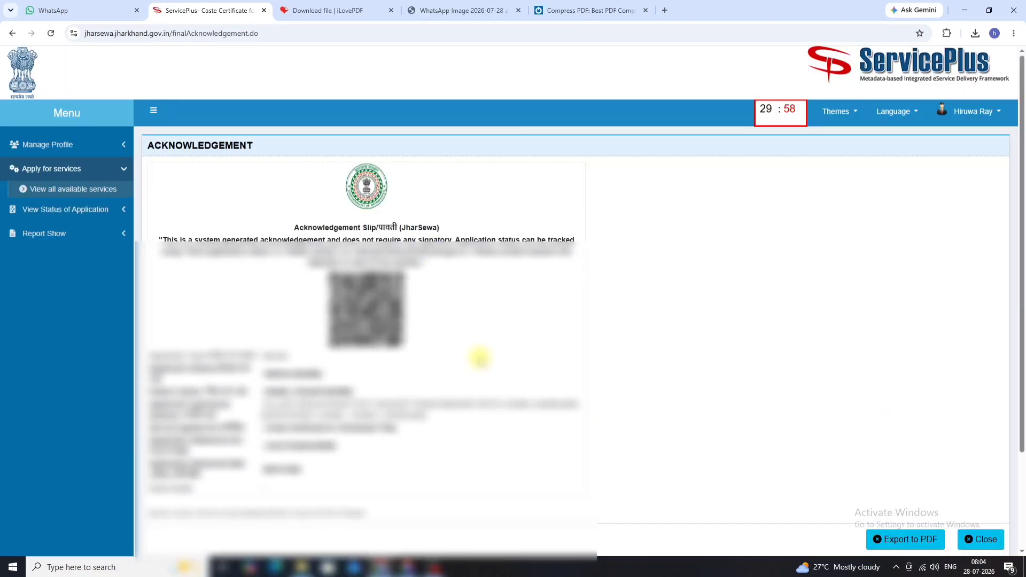
scroll(481, 358, down, 2)
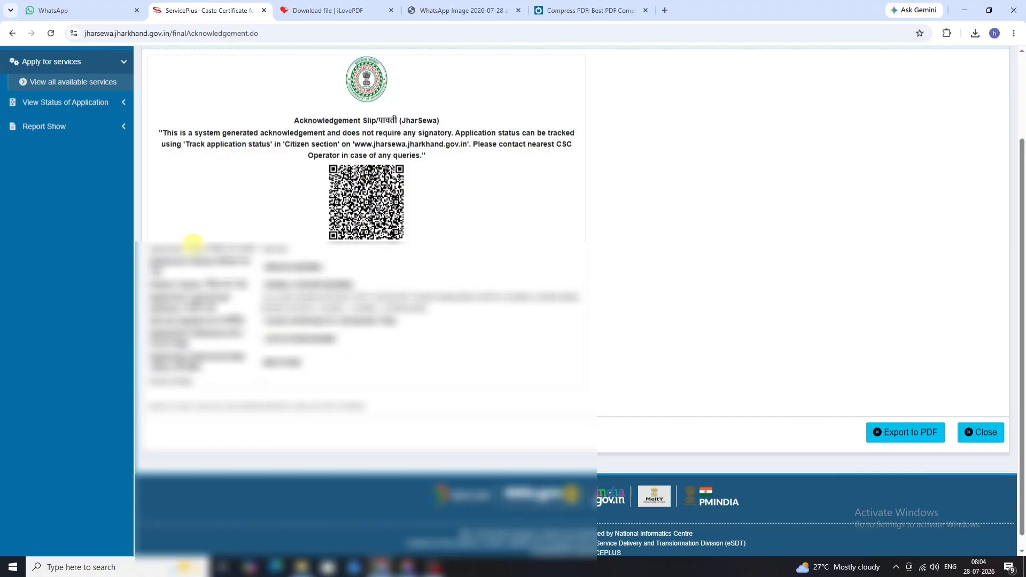
scroll(198, 240, up, 1)
scroll(267, 246, down, 1)
scroll(265, 238, up, 1)
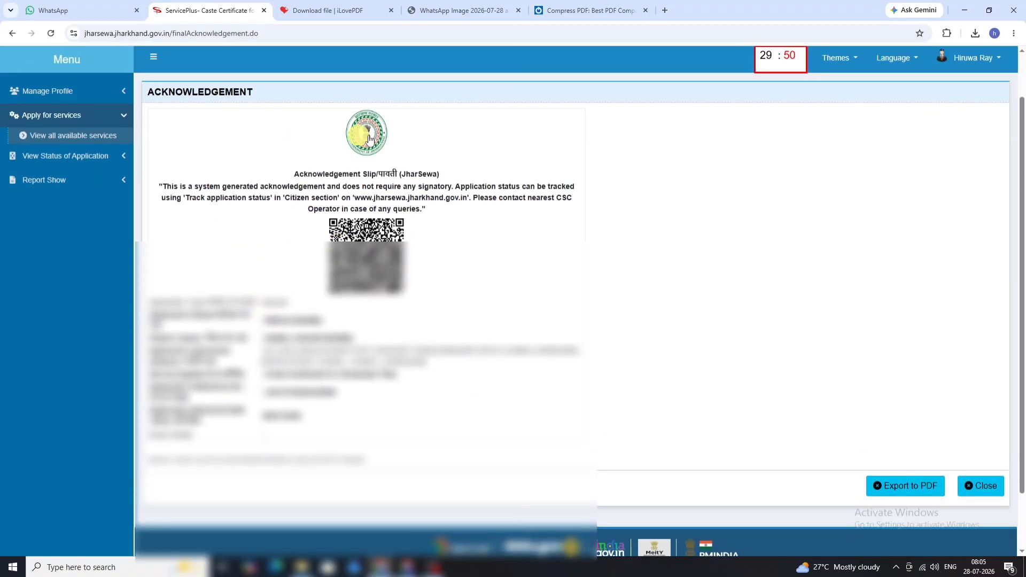
scroll(764, 354, down, 1)
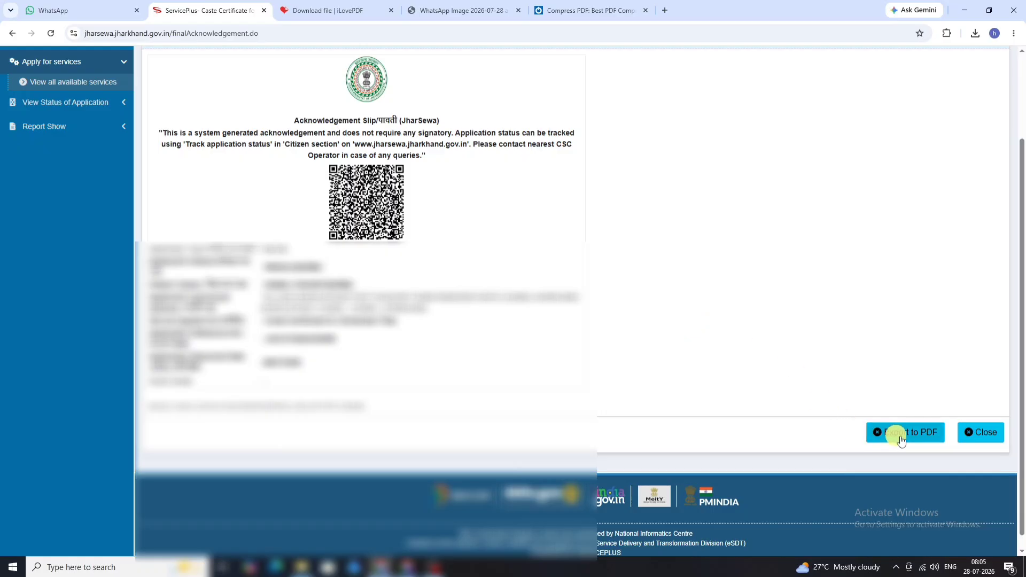
scroll(386, 303, down, 1)
scroll(386, 303, up, 1)
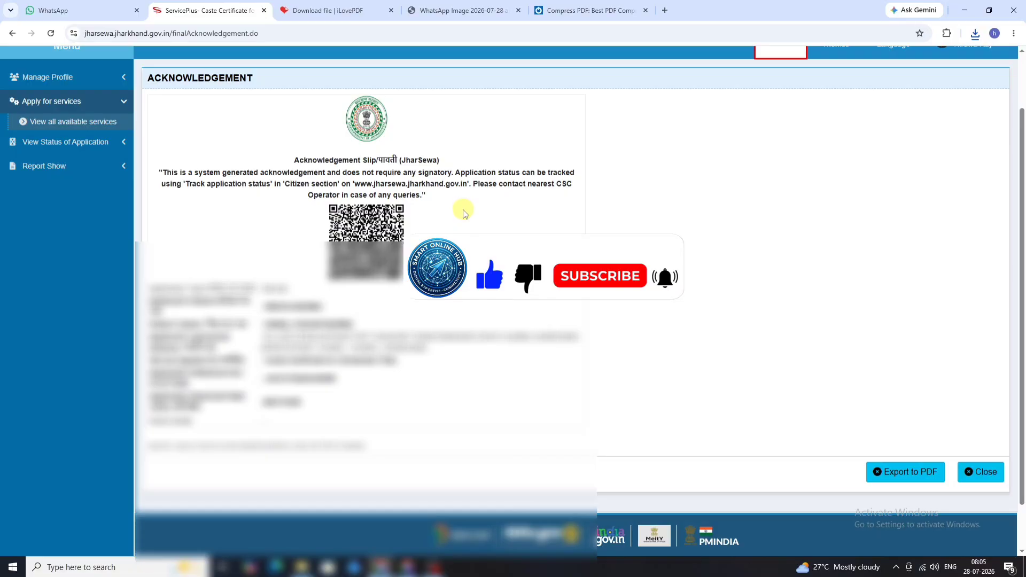
scroll(464, 213, down, 1)
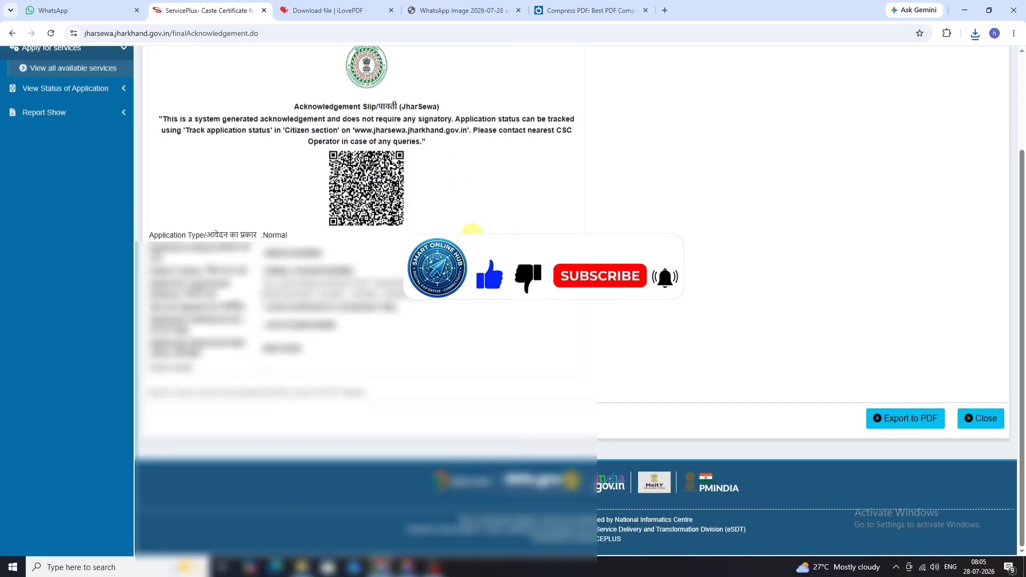